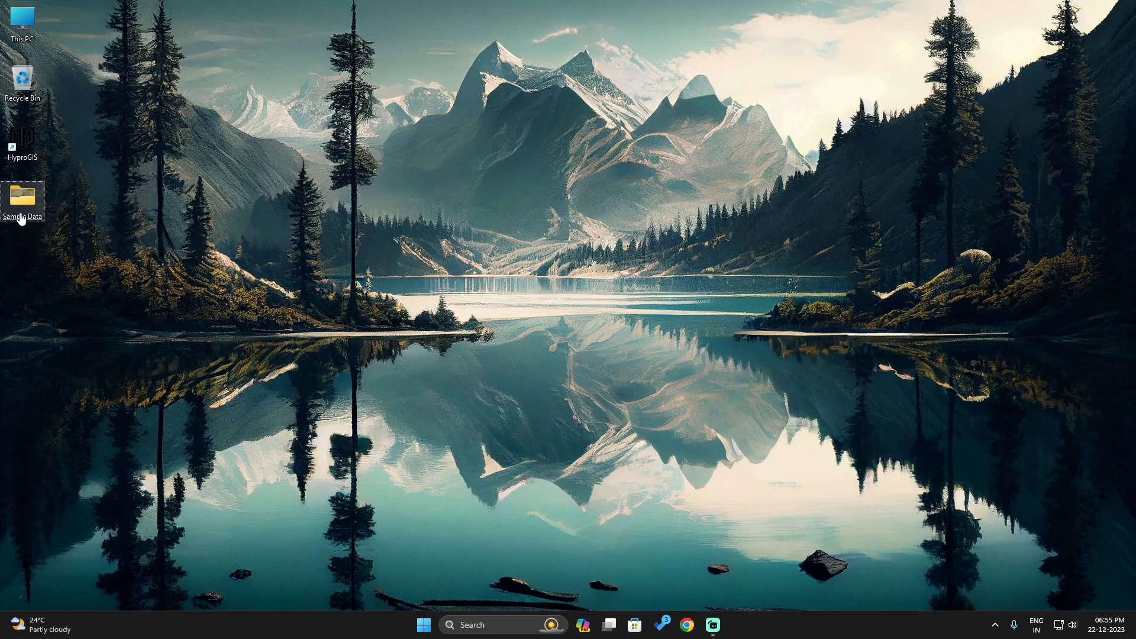
# Browse the images in the Sample Data folder from beginning to end and close the folder
pyautogui.doubleClick(21, 218)
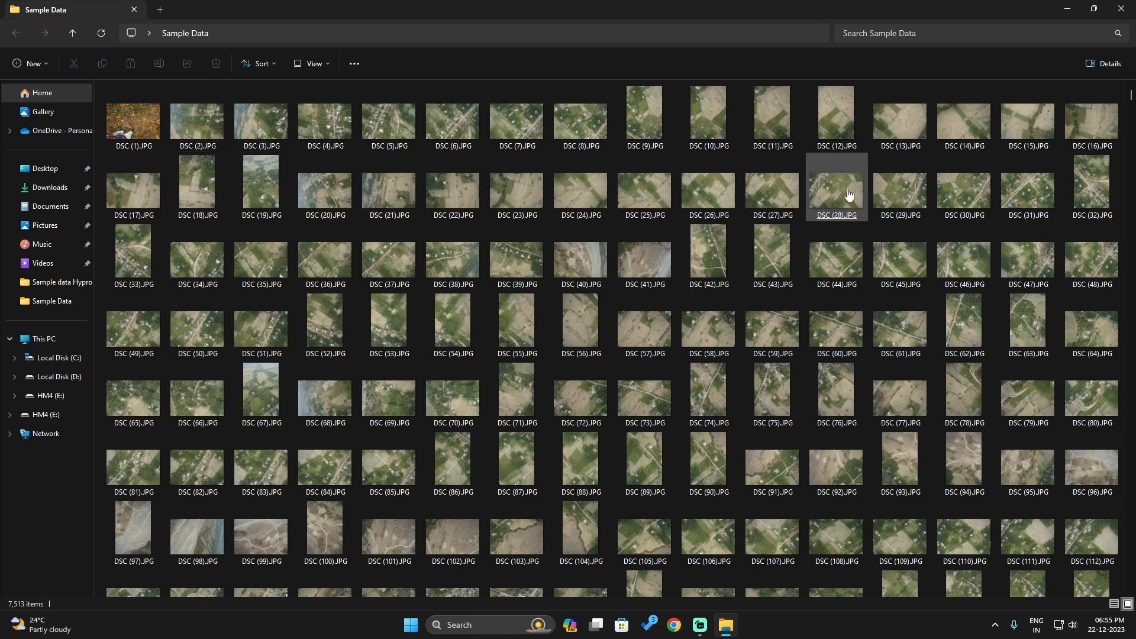
pyautogui.moveTo(1131, 97); pyautogui.dragTo(1131, 139)
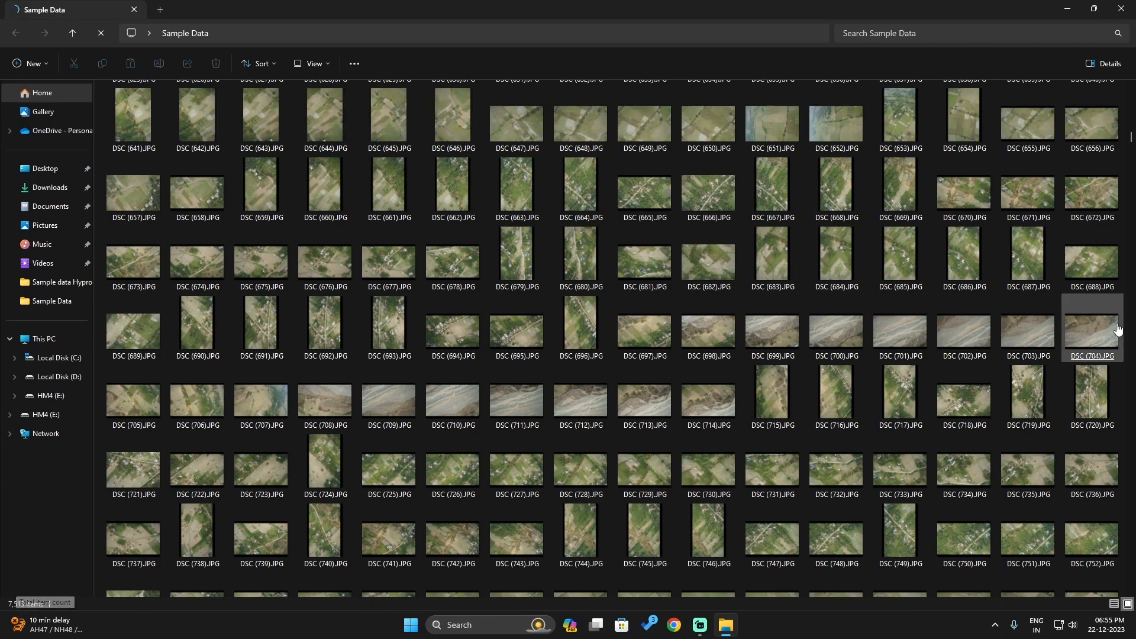
pyautogui.moveTo(1129, 196); pyautogui.dragTo(1130, 582)
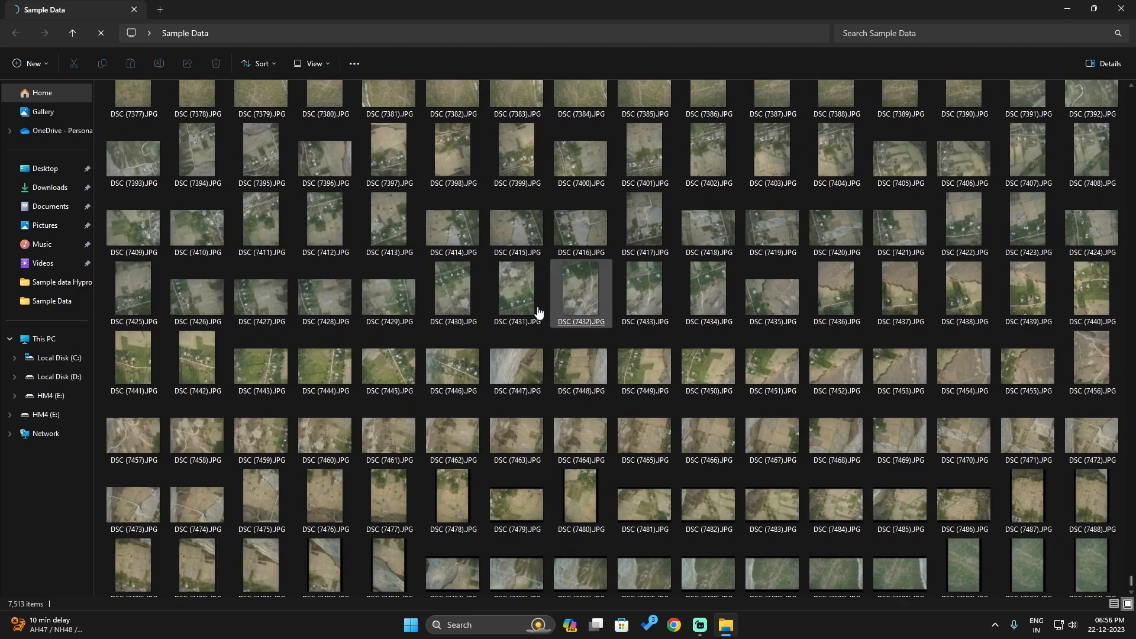
pyautogui.click(1122, 9)
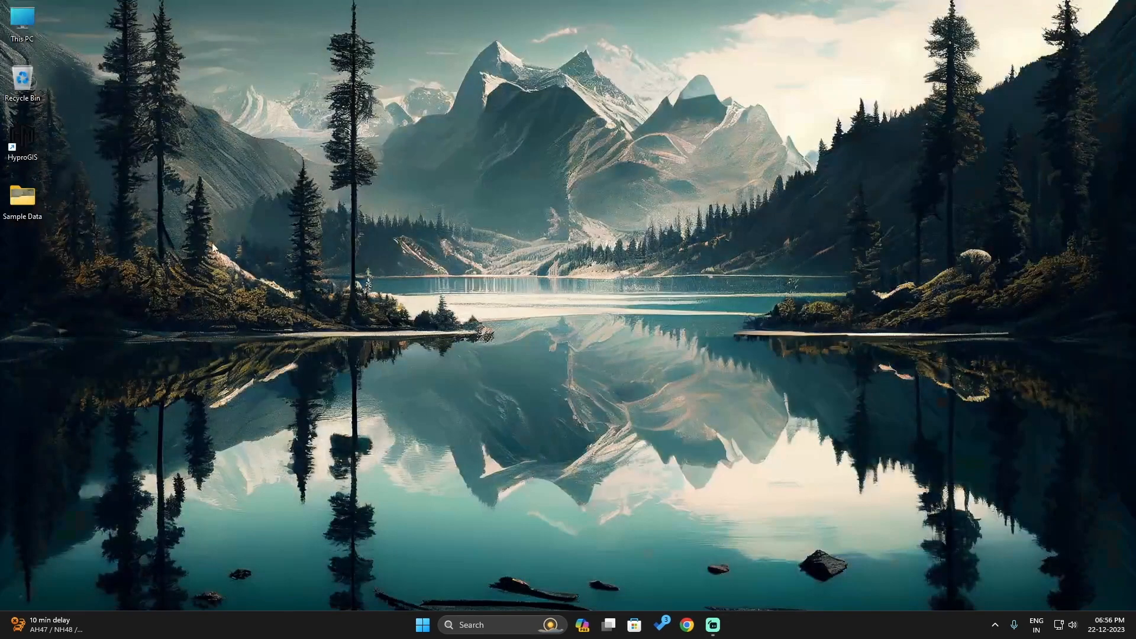
# Check the size and file count in the Sample Data folder's properties
pyautogui.rightClick(10, 205)
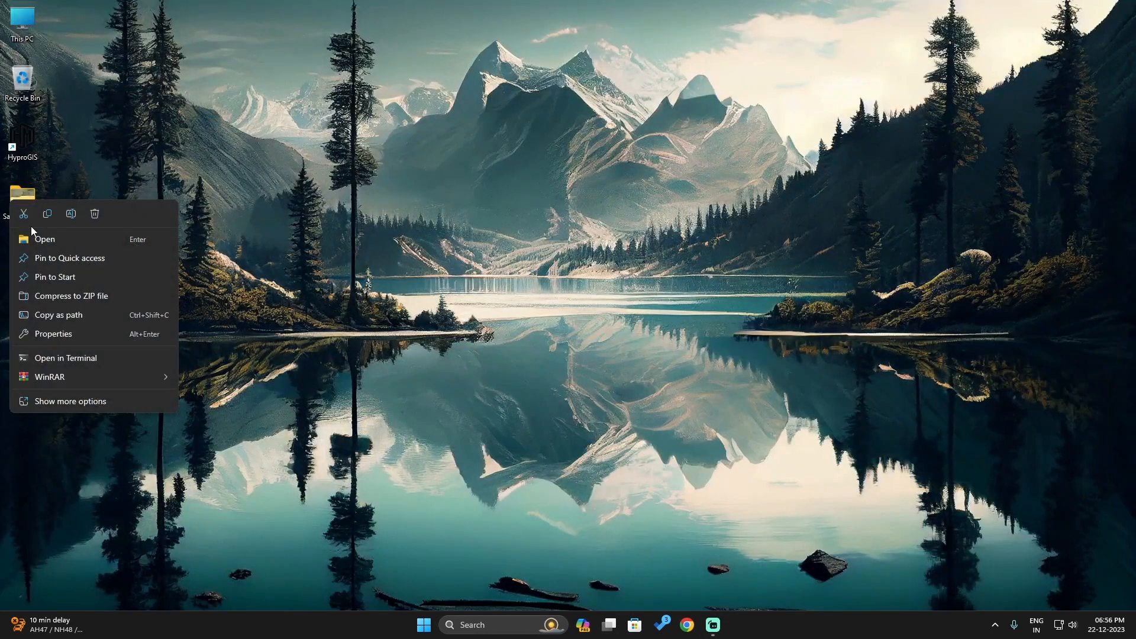
pyautogui.click(48, 335)
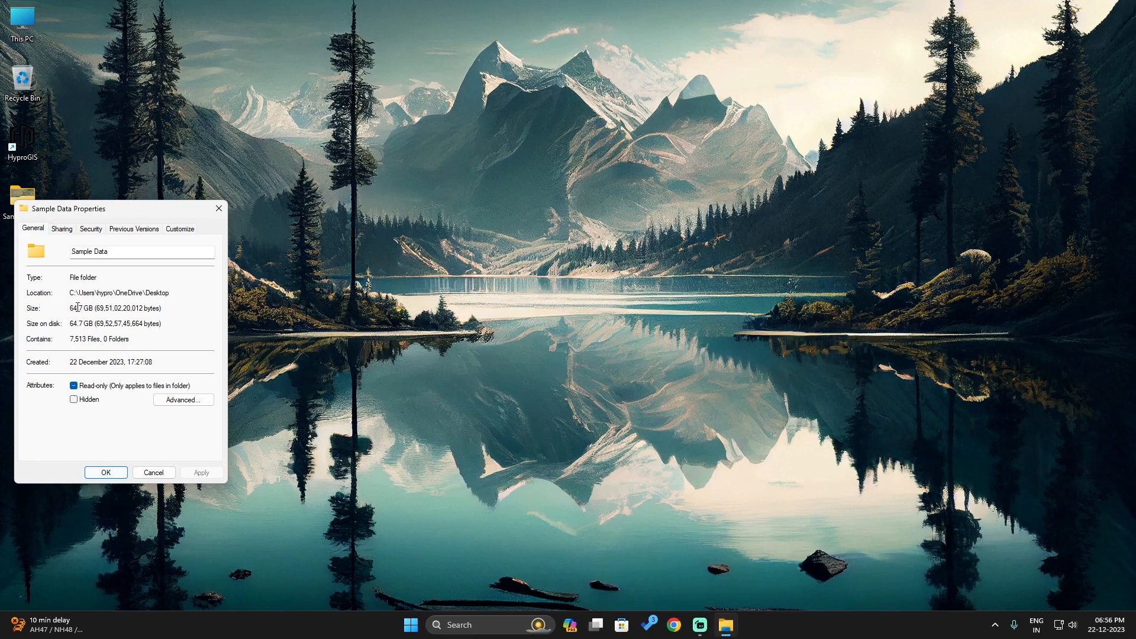
pyautogui.click(112, 475)
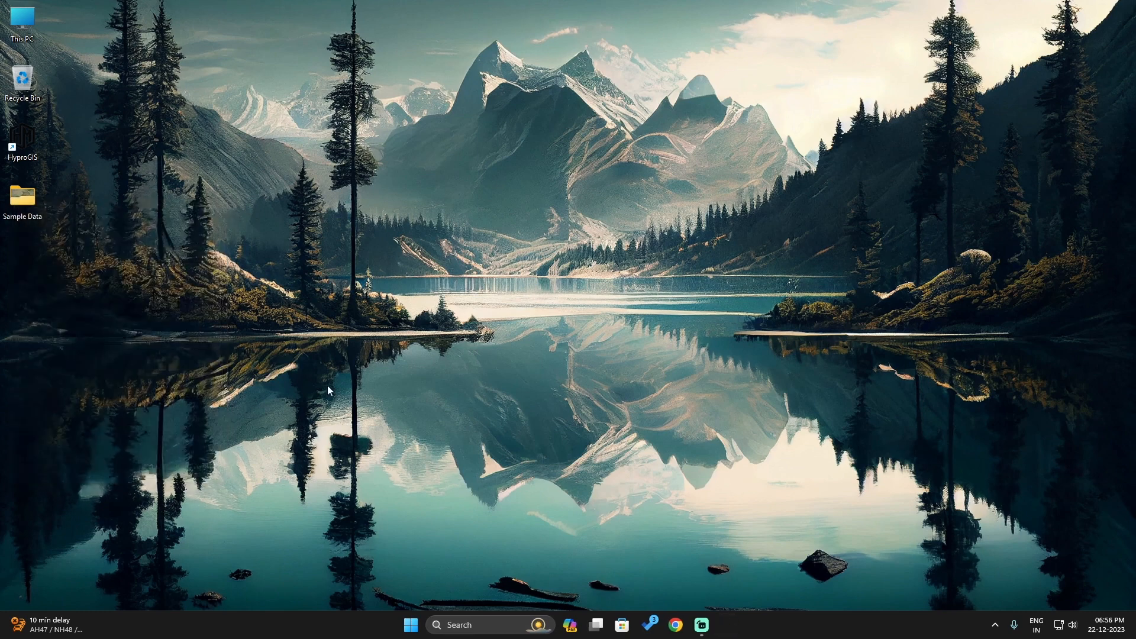
# Open Global Mapper 18 (64-bit) and load all the images from the Sample Data folder into it
pyautogui.press('super+s')
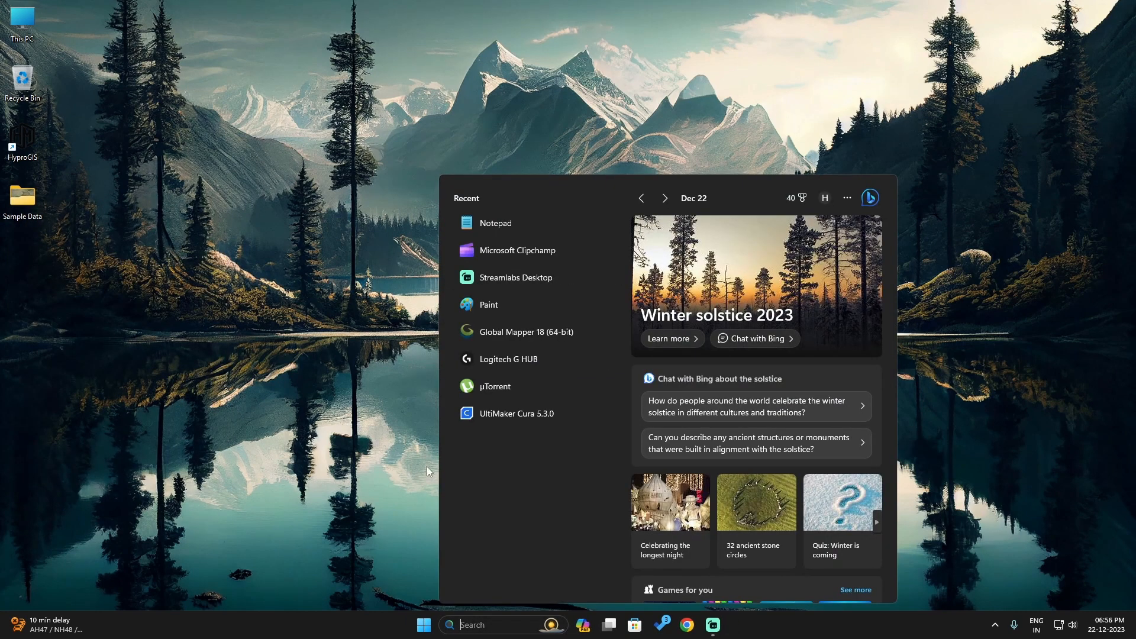
pyautogui.click(504, 333)
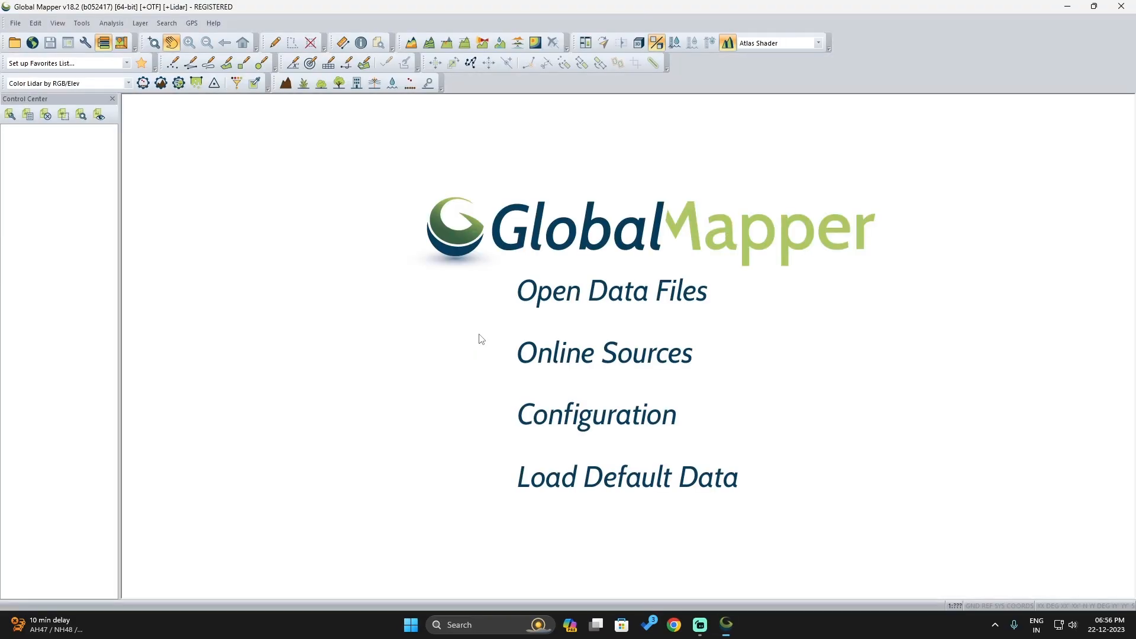
pyautogui.click(725, 626)
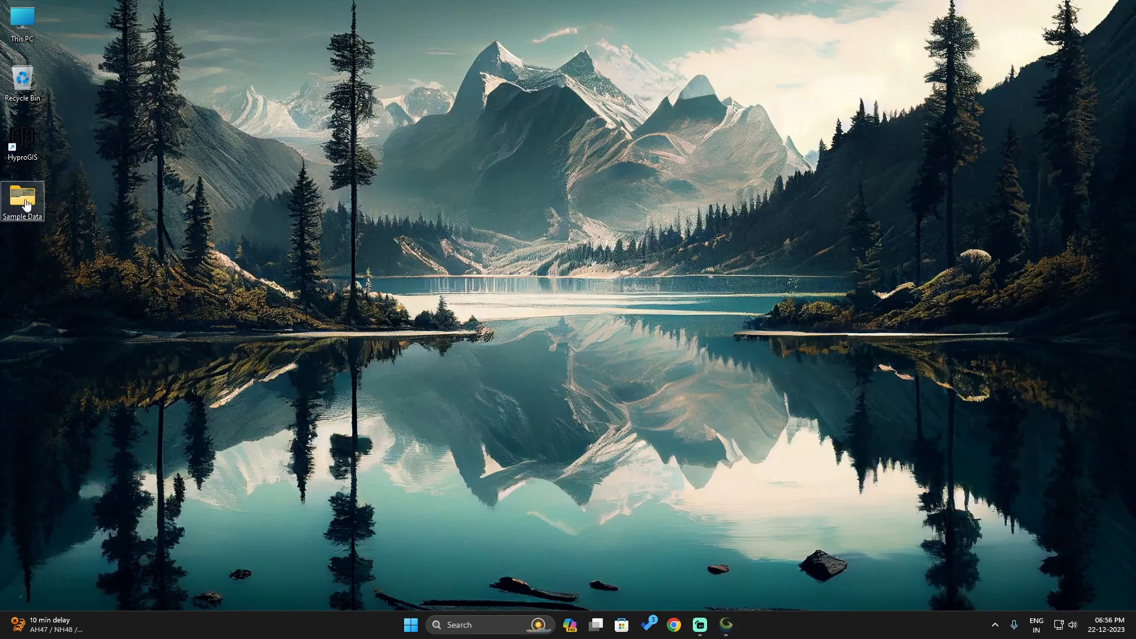
pyautogui.doubleClick(24, 196)
pyautogui.hotkey('ctrl', 'a')
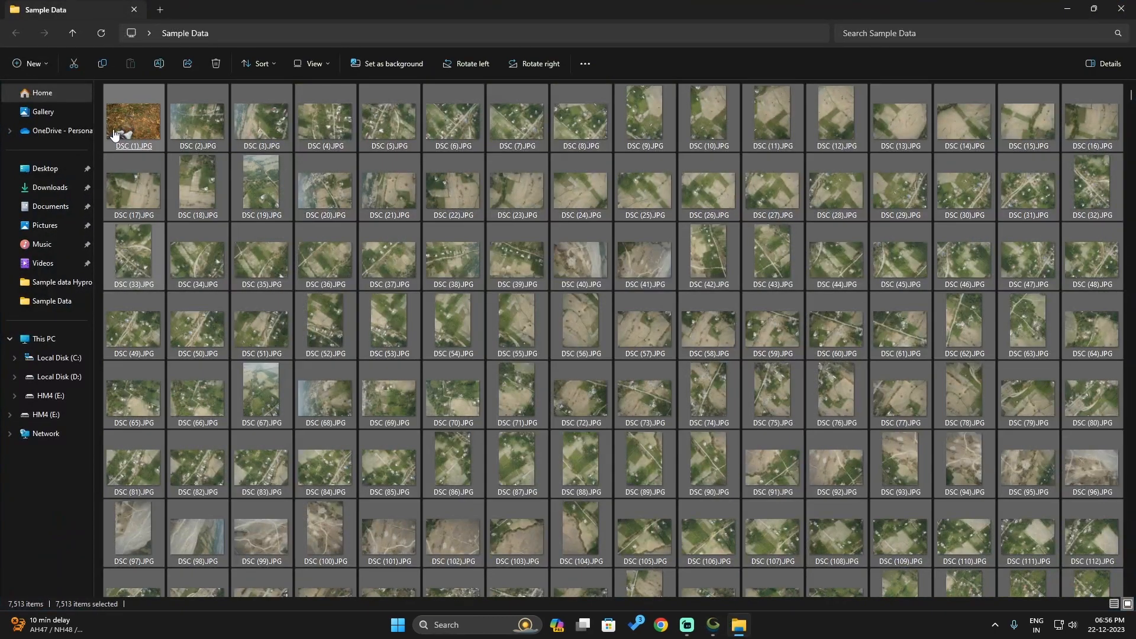
pyautogui.click(713, 633)
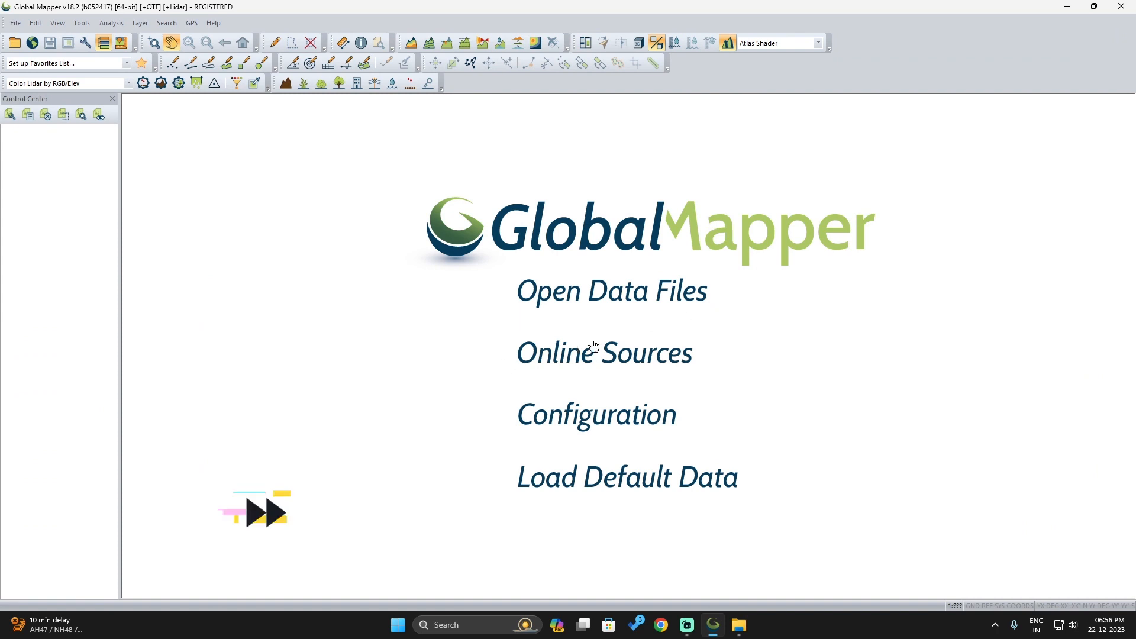
pyautogui.click(517, 381)
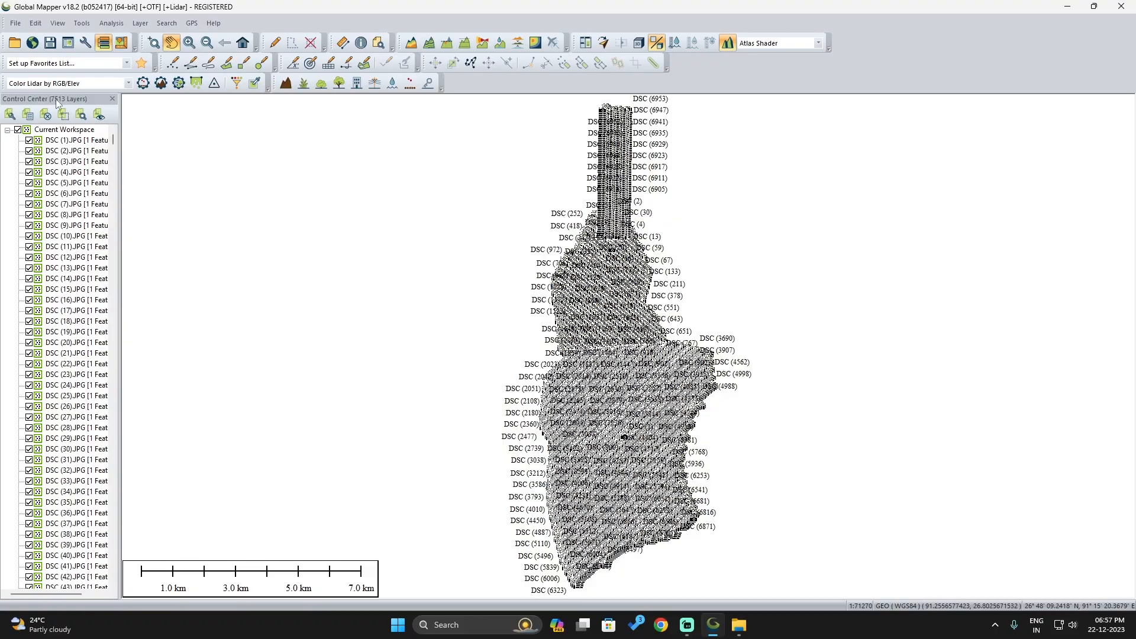
# Assign all the loaded DSC image layers to a layer group named "raw dataset"
pyautogui.scroll(2, 601, 183)
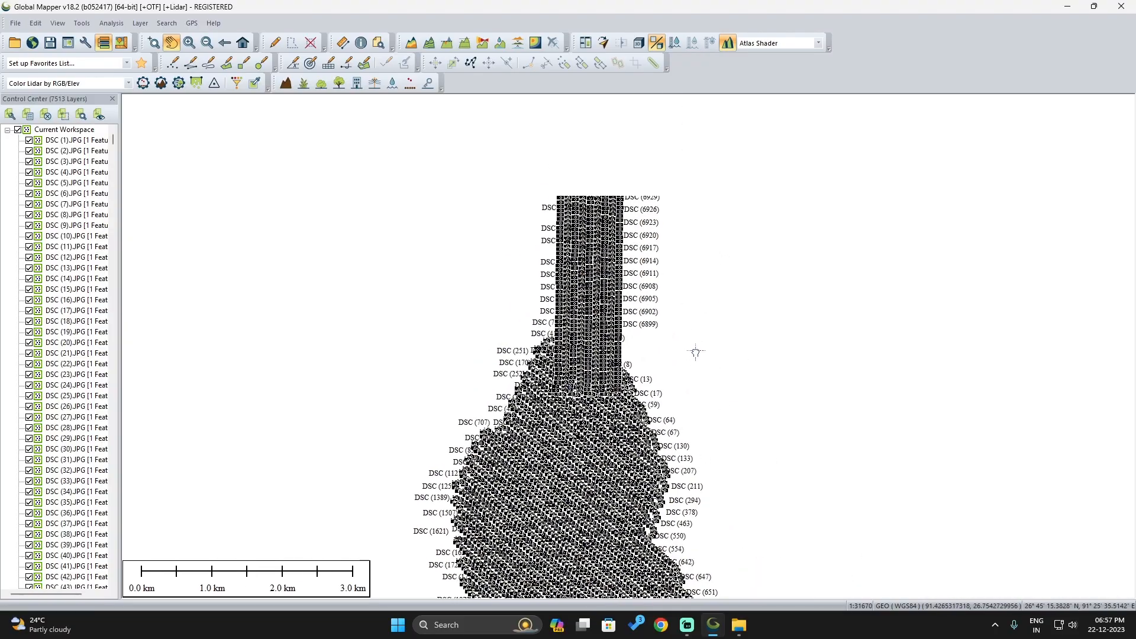
pyautogui.moveTo(695, 351); pyautogui.dragTo(689, 288)
pyautogui.scroll(4, 557, 449)
pyautogui.scroll(-4, 557, 449)
pyautogui.moveTo(789, 434); pyautogui.dragTo(771, 59)
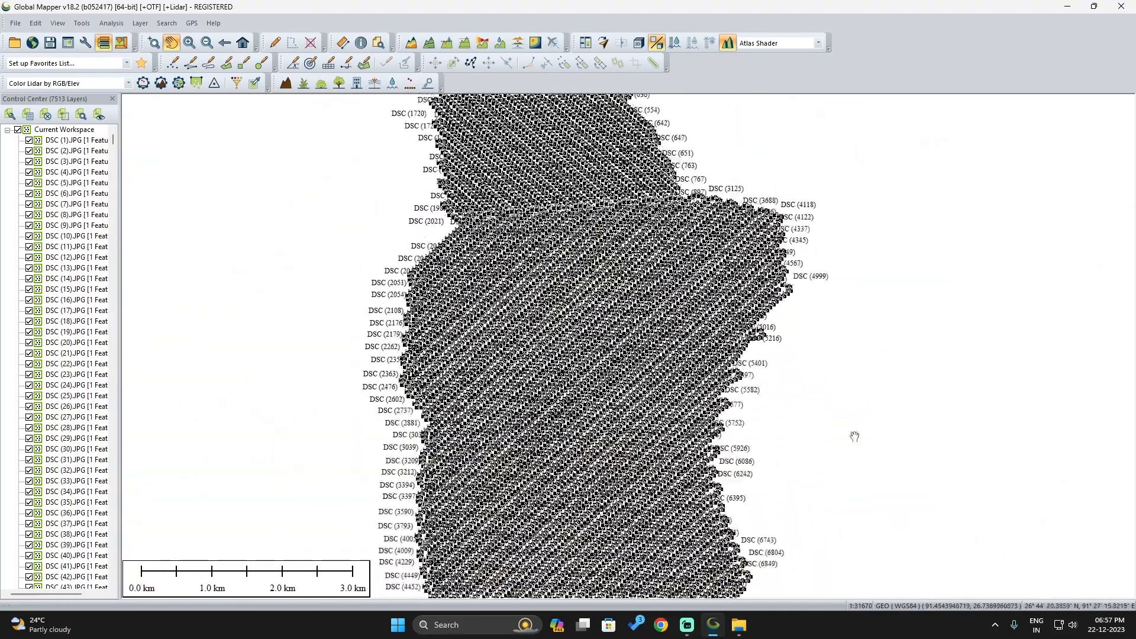
pyautogui.click(74, 140)
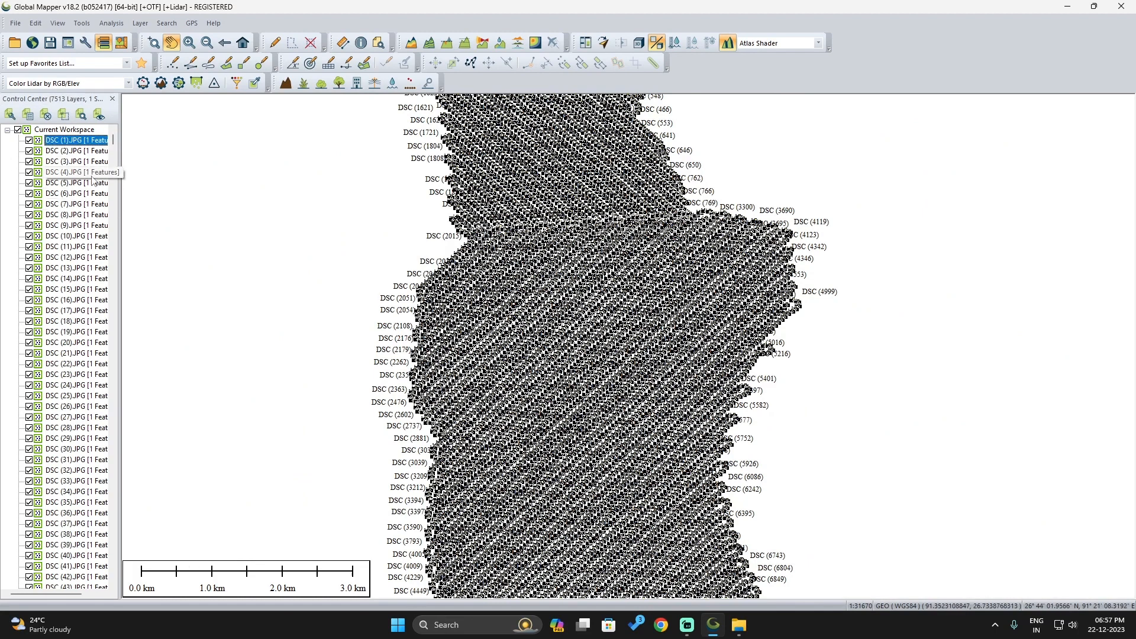
pyautogui.hotkey('shift', 'End')
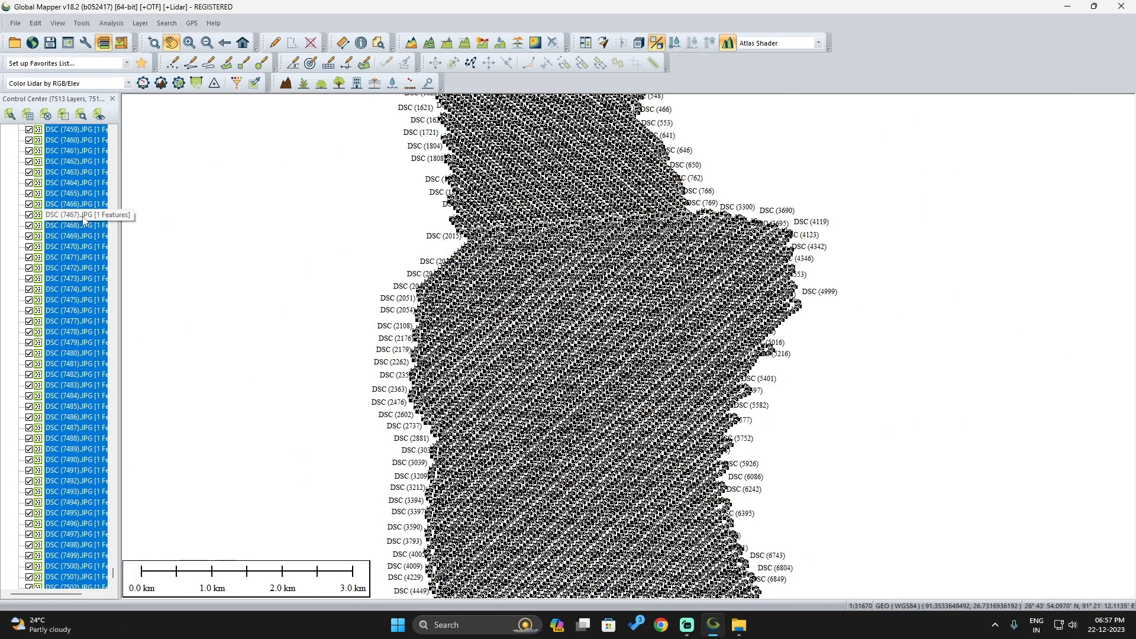
pyautogui.moveTo(113, 571); pyautogui.dragTo(113, 132)
pyautogui.rightClick(73, 142)
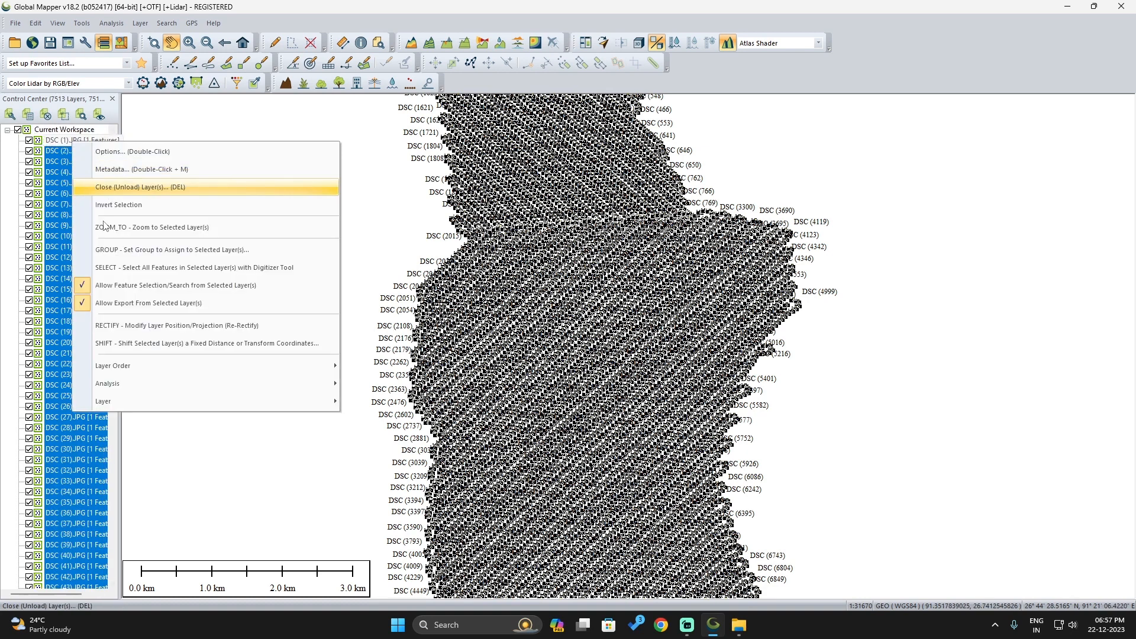
pyautogui.click(120, 250)
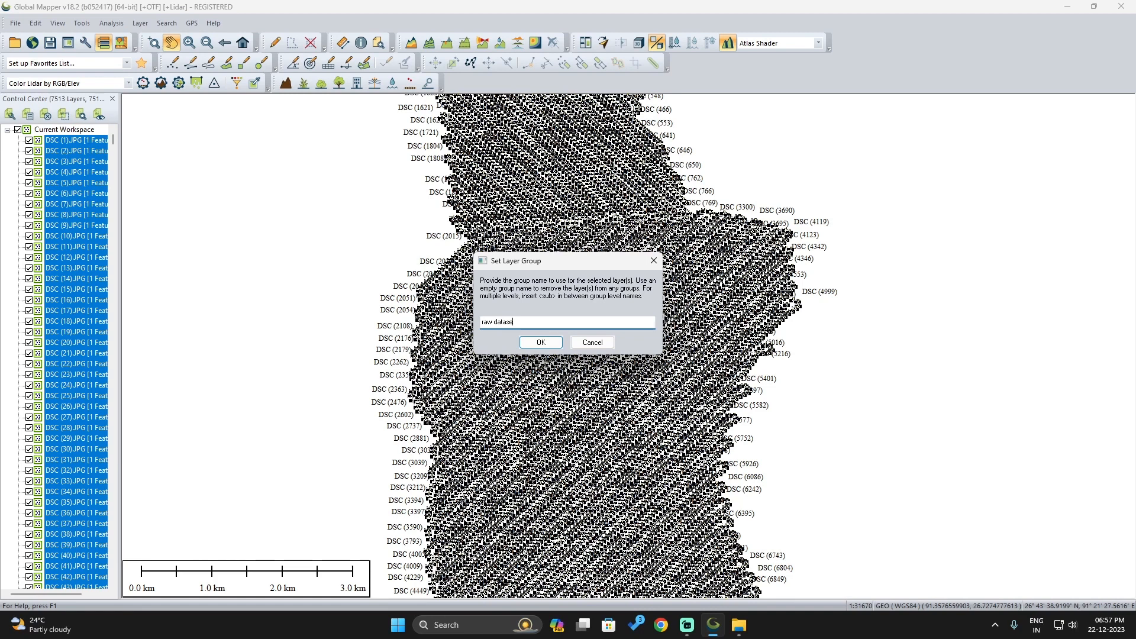
pyautogui.click(541, 343)
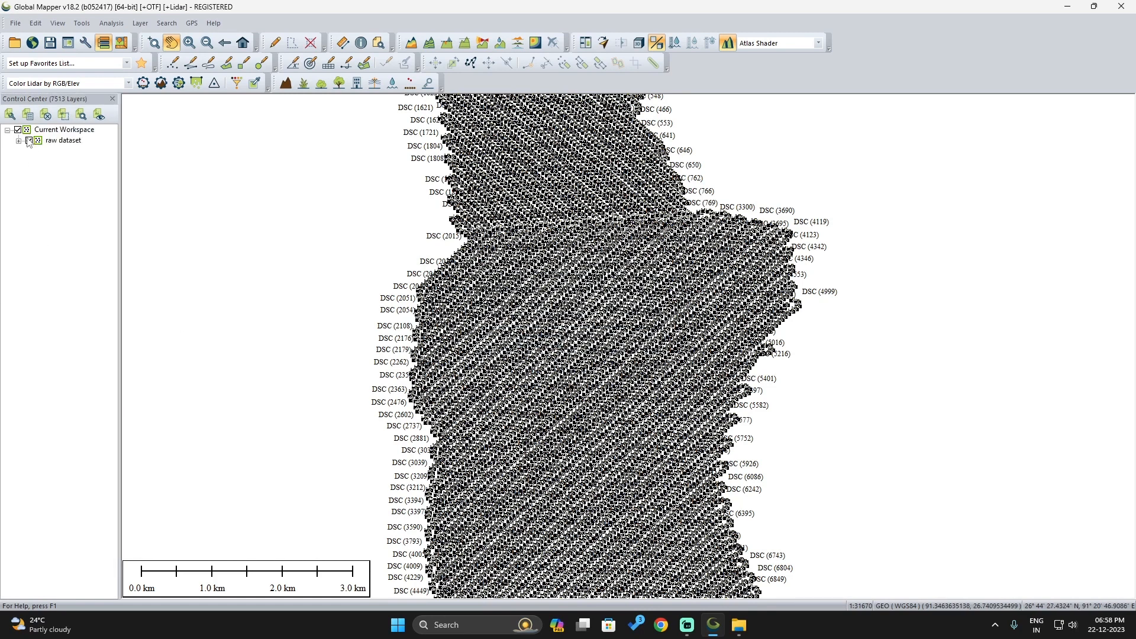
# Digitize an irregular area polygon of about 5.26 sq km over the central photo points and name it "current aoi"
pyautogui.scroll(-3, 534, 439)
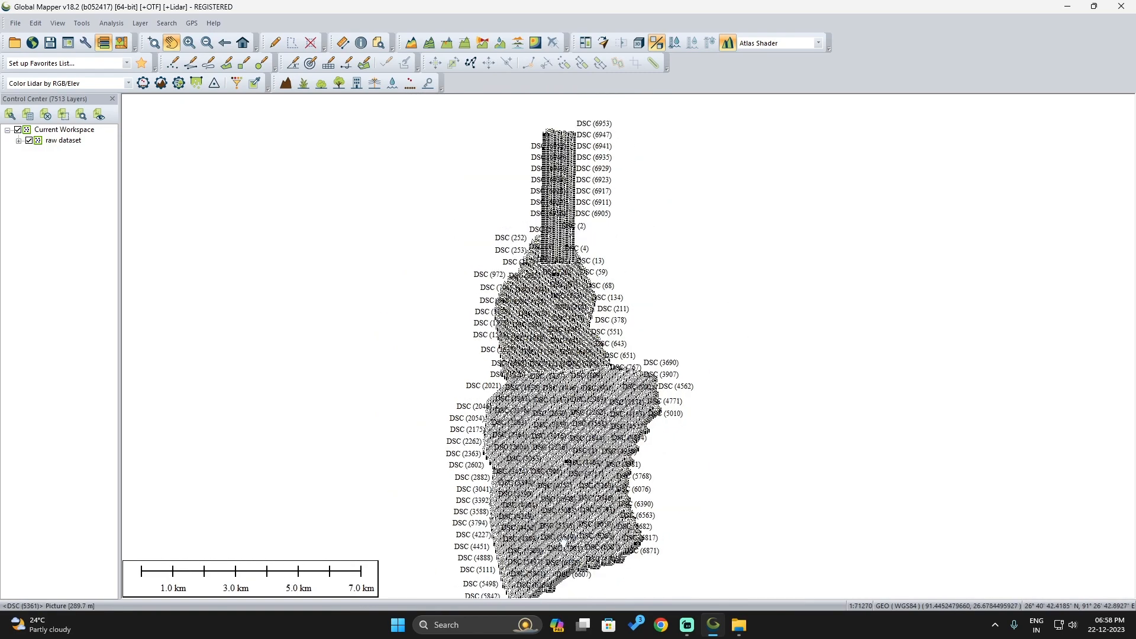
pyautogui.scroll(4, 708, 479)
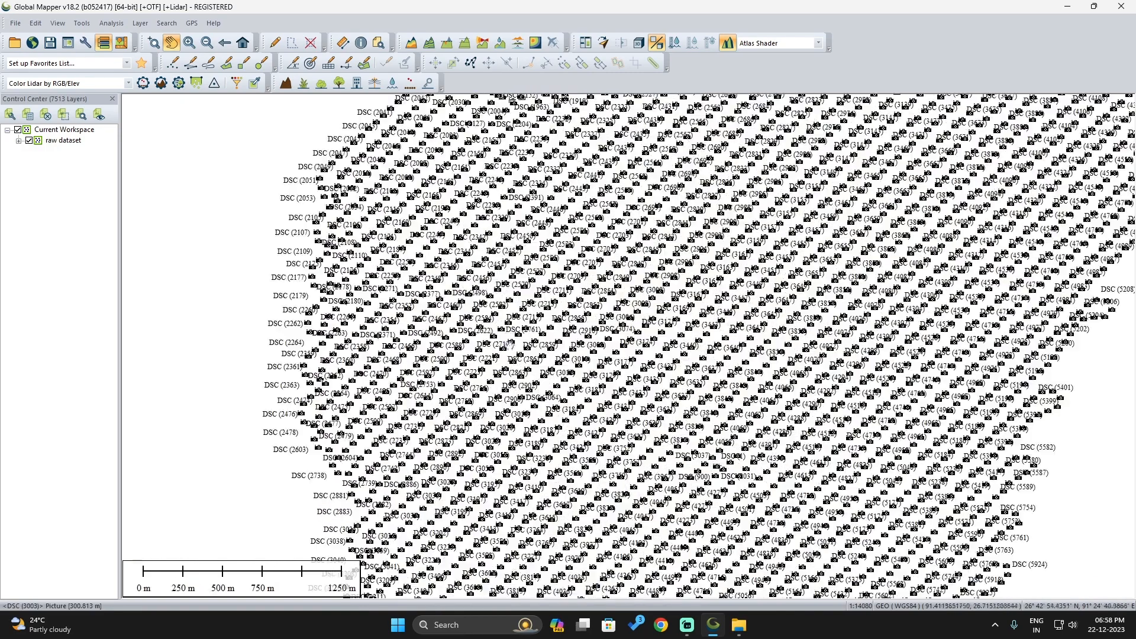
pyautogui.scroll(-2, 509, 405)
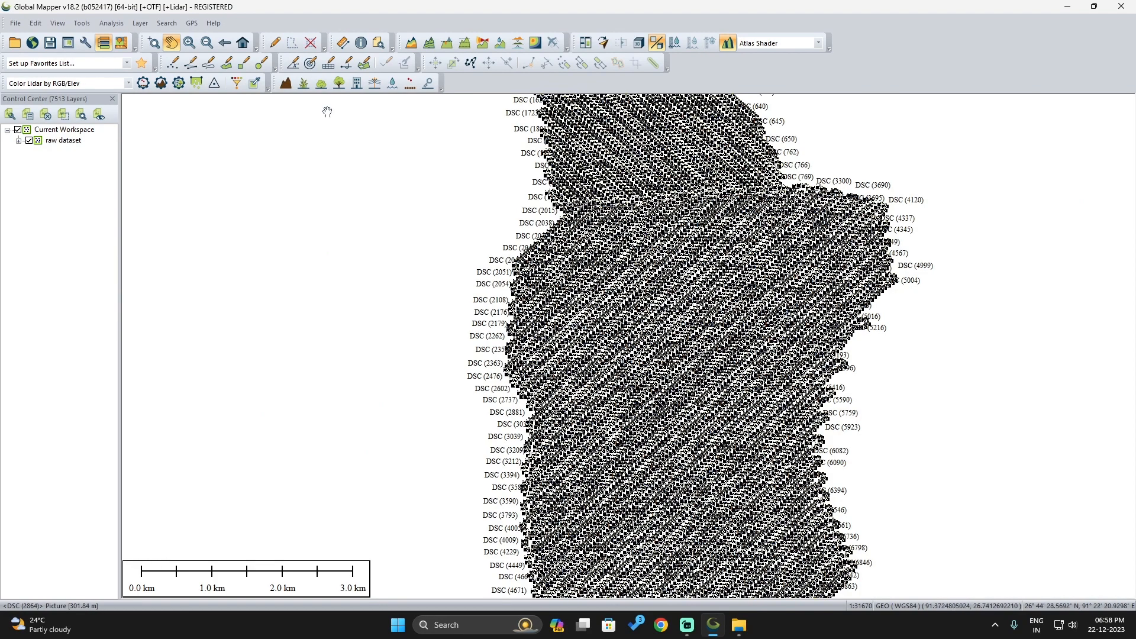
pyautogui.scroll(1, 327, 112)
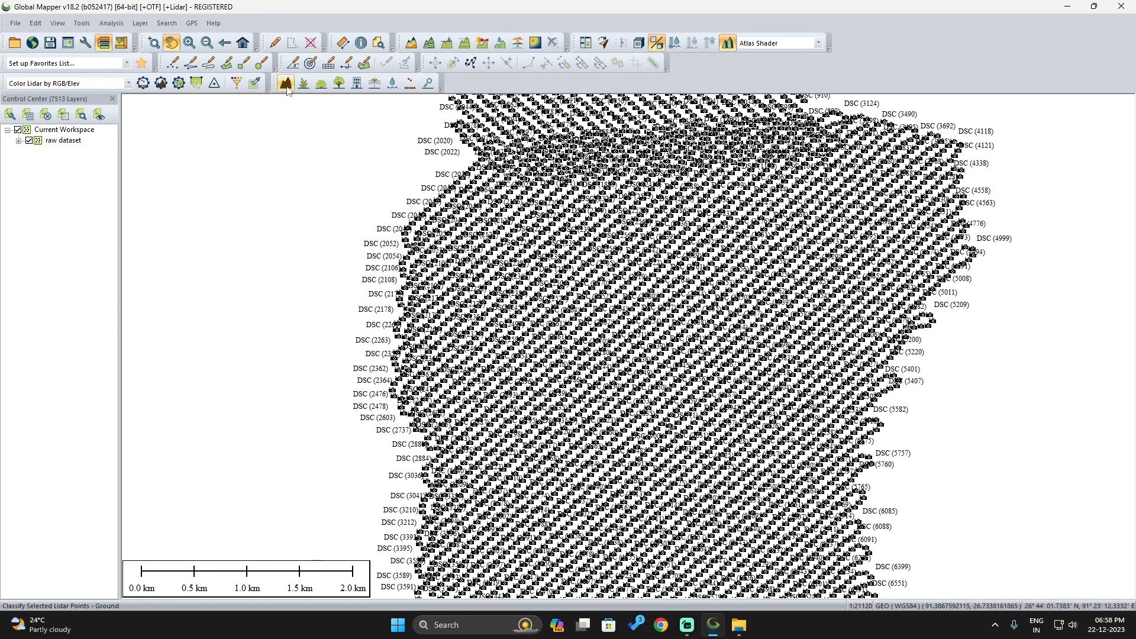
pyautogui.scroll(1, 698, 261)
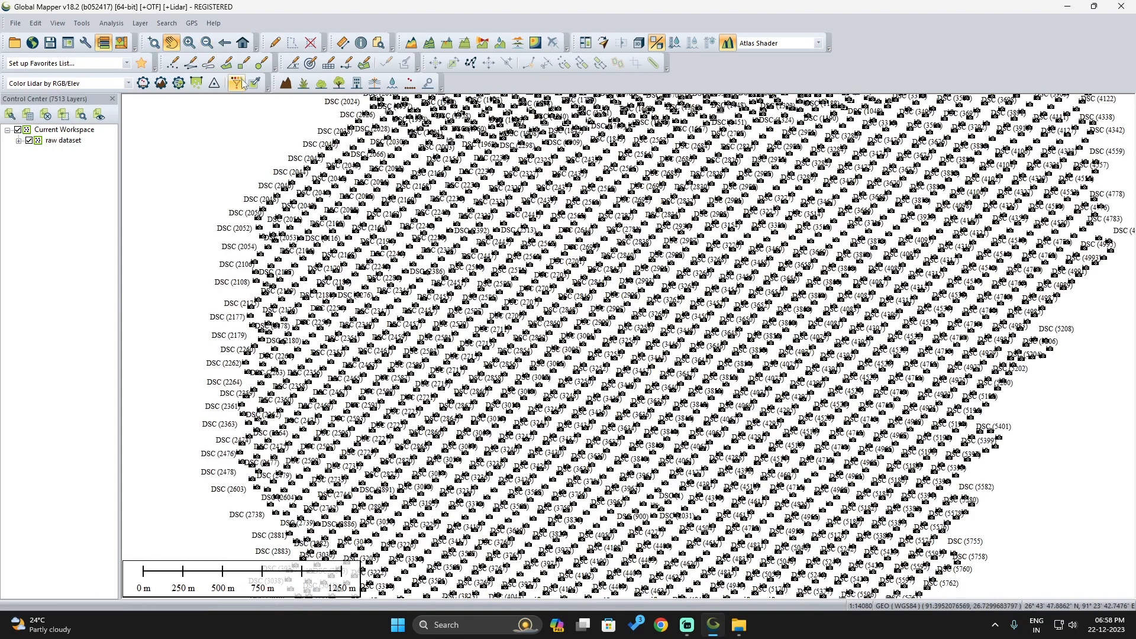
pyautogui.click(228, 64)
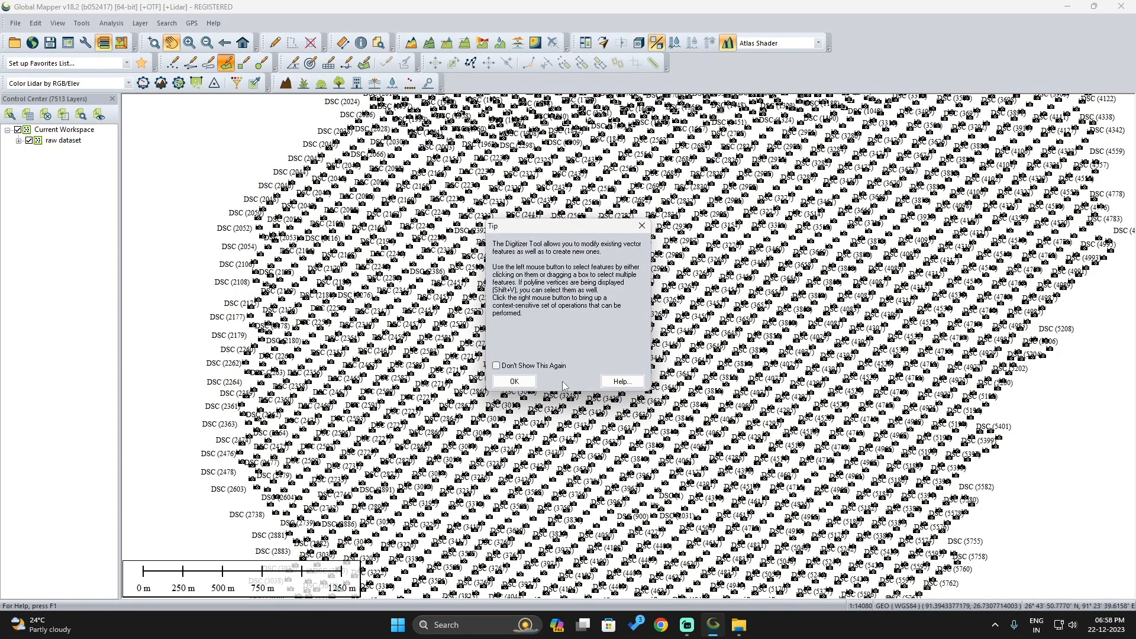
pyautogui.click(515, 382)
pyautogui.click(642, 397)
pyautogui.click(391, 198)
pyautogui.click(692, 132)
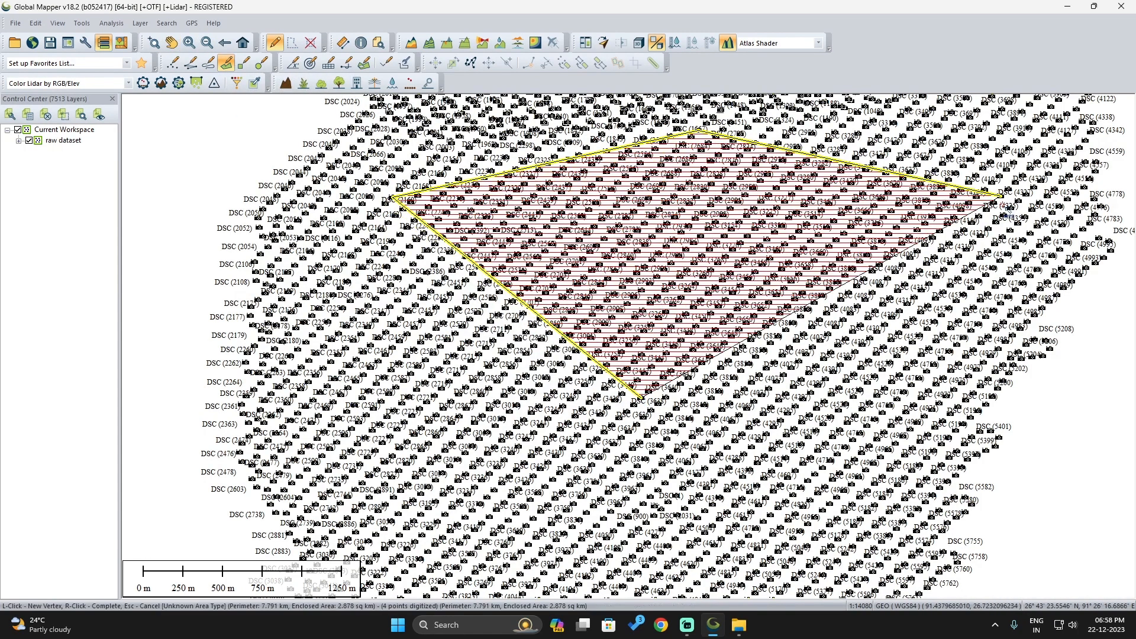
pyautogui.click(899, 204)
pyautogui.click(899, 486)
pyautogui.click(810, 565)
pyautogui.click(464, 561)
pyautogui.click(465, 474)
pyautogui.click(637, 466)
pyautogui.click(645, 408)
pyautogui.rightClick(647, 403)
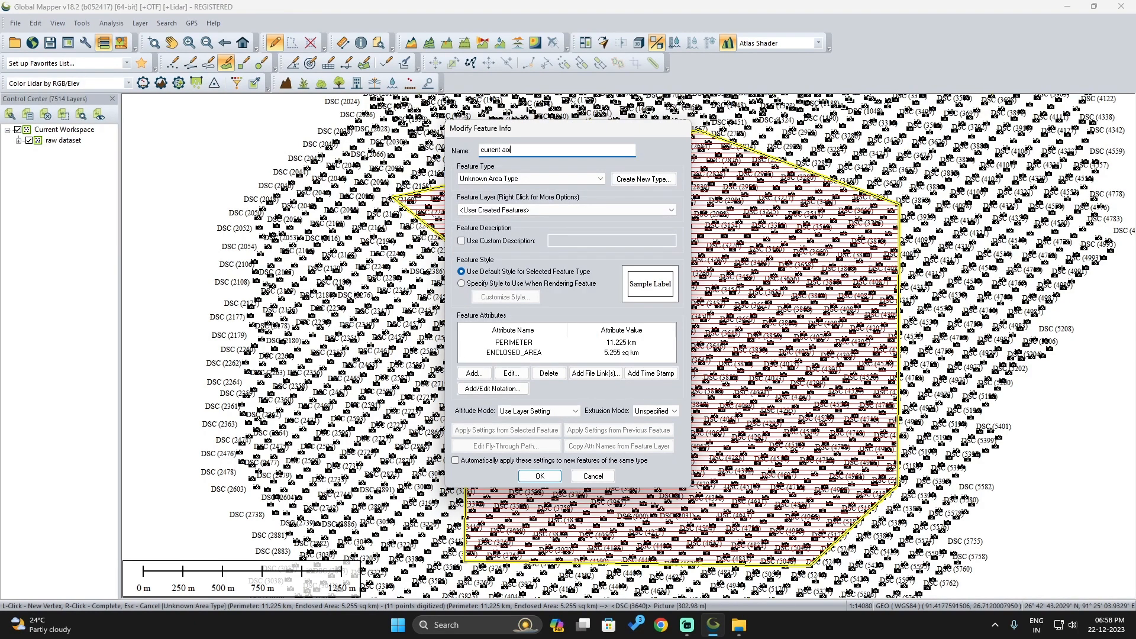
pyautogui.click(539, 477)
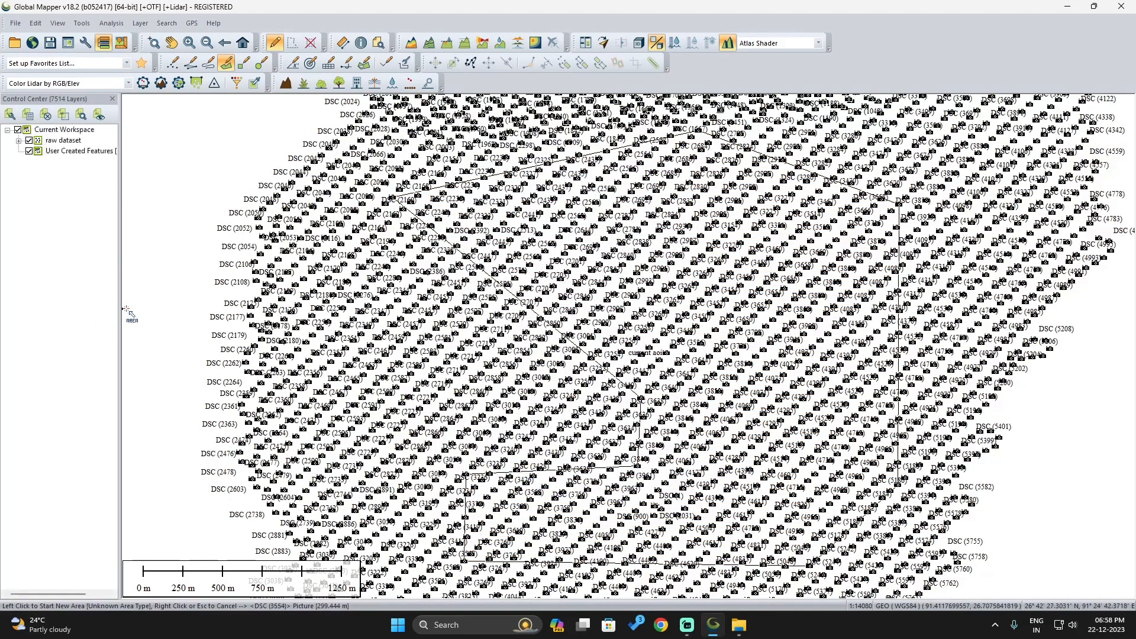
# Export only the User Created Features layer as a compressed KMZ file named "current aoi" on the Desktop
pyautogui.rightClick(69, 156)
pyautogui.moveTo(157, 433)
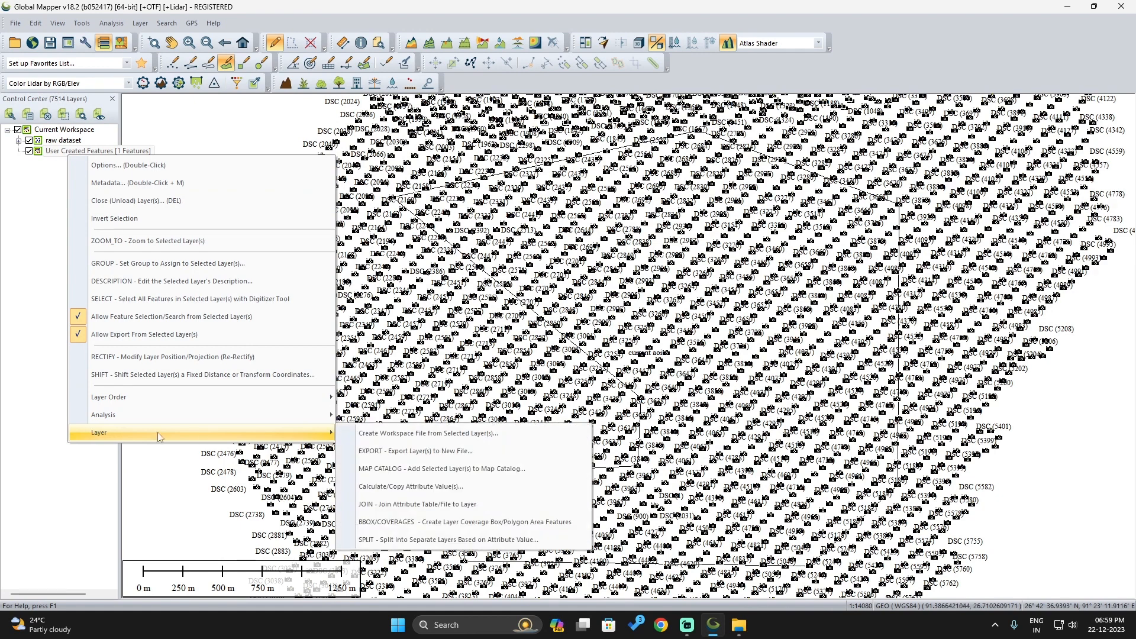
pyautogui.click(415, 451)
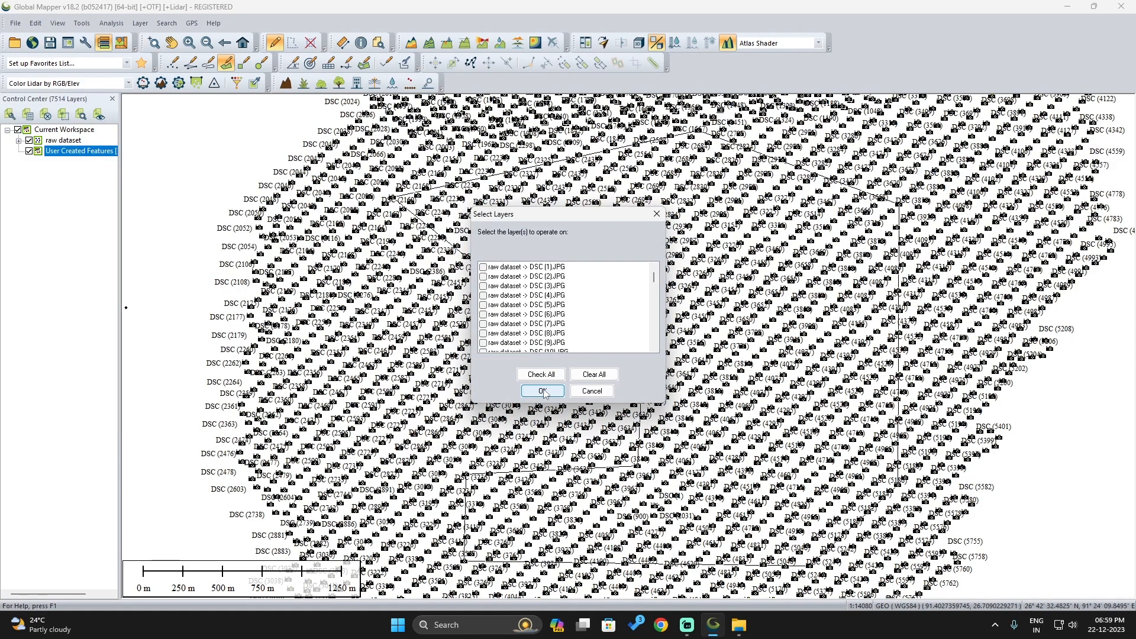
pyautogui.moveTo(654, 276); pyautogui.dragTo(660, 355)
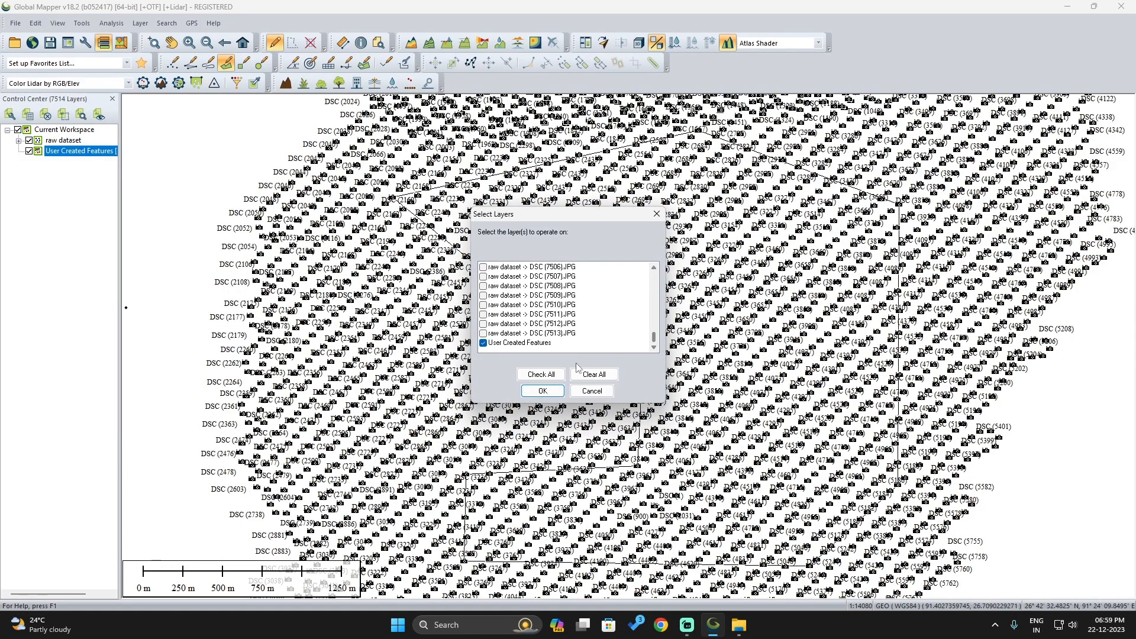
pyautogui.click(541, 391)
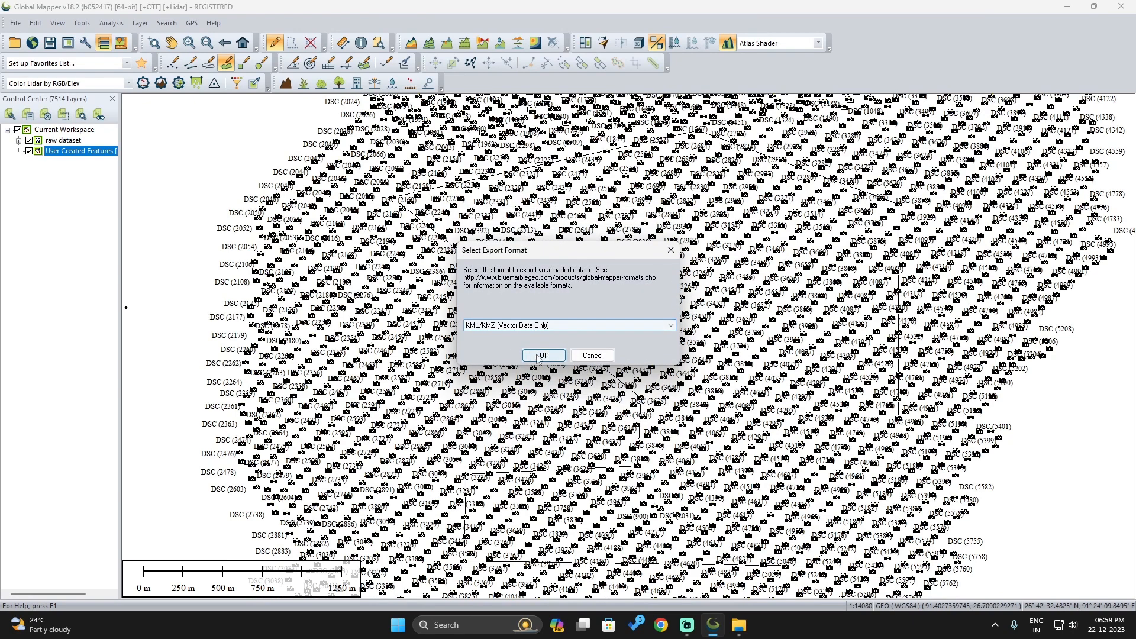
pyautogui.click(540, 356)
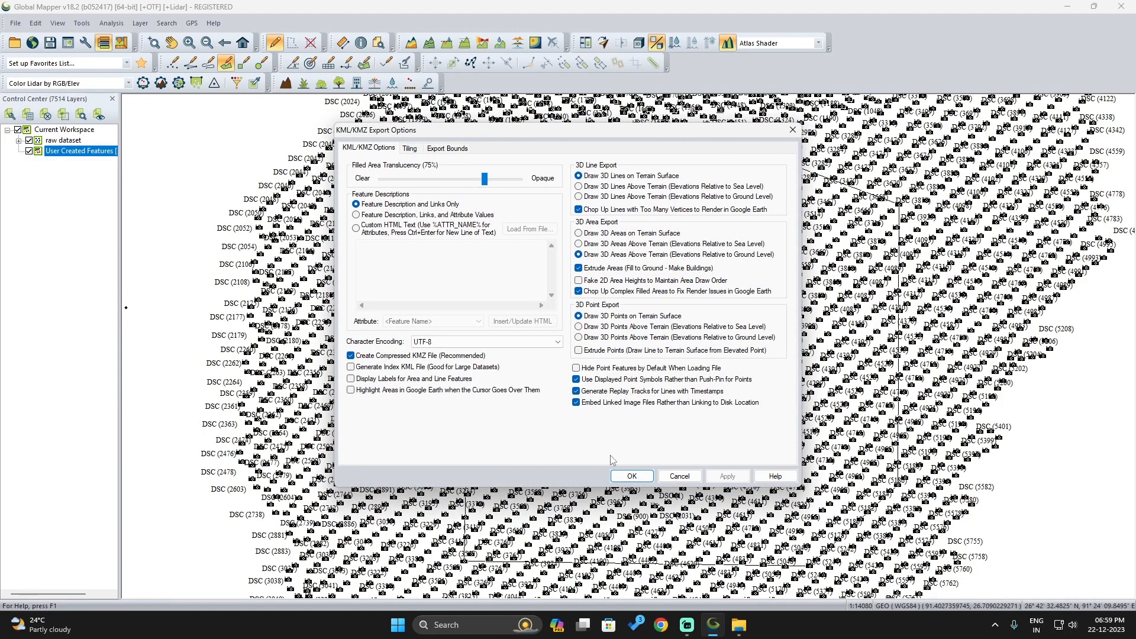
pyautogui.click(631, 476)
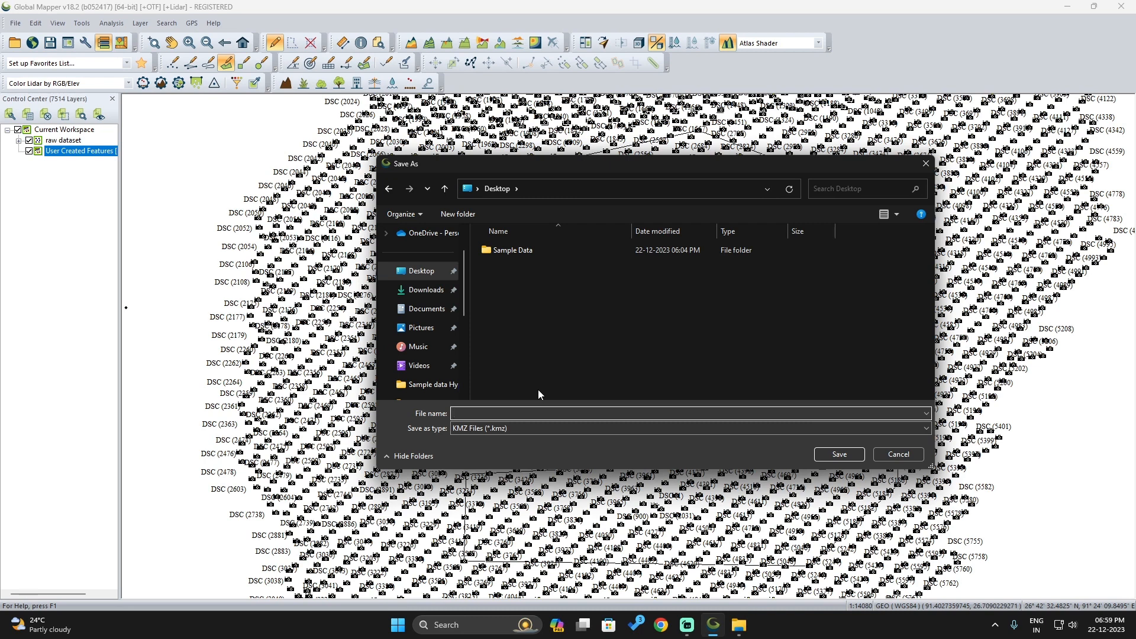
pyautogui.write('current aoi')
pyautogui.click(838, 455)
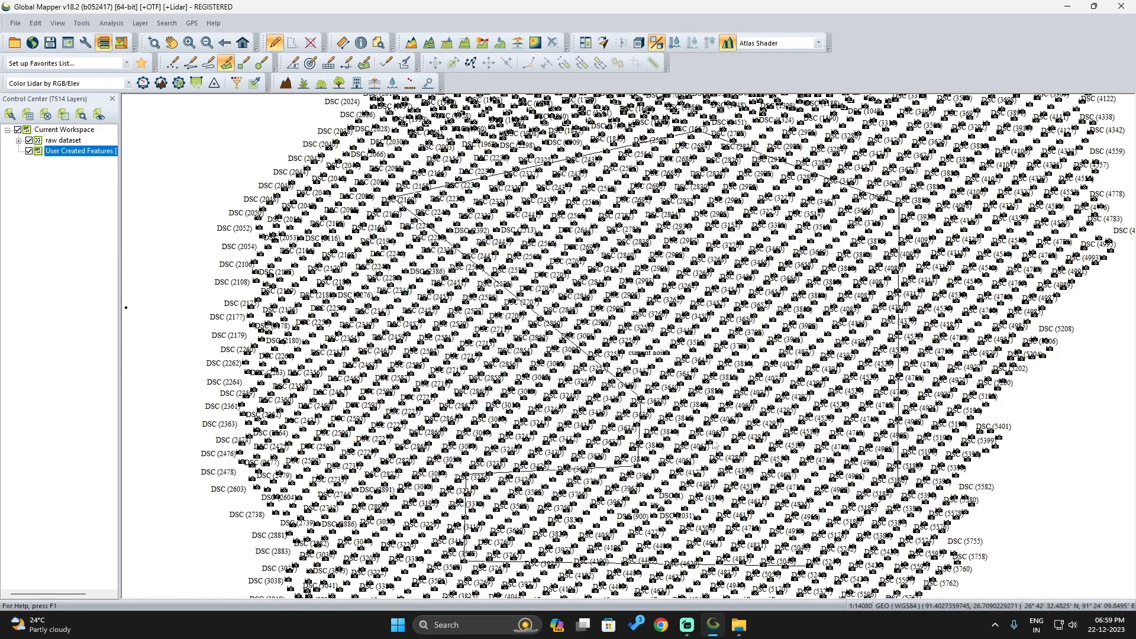
pyautogui.click(29, 141)
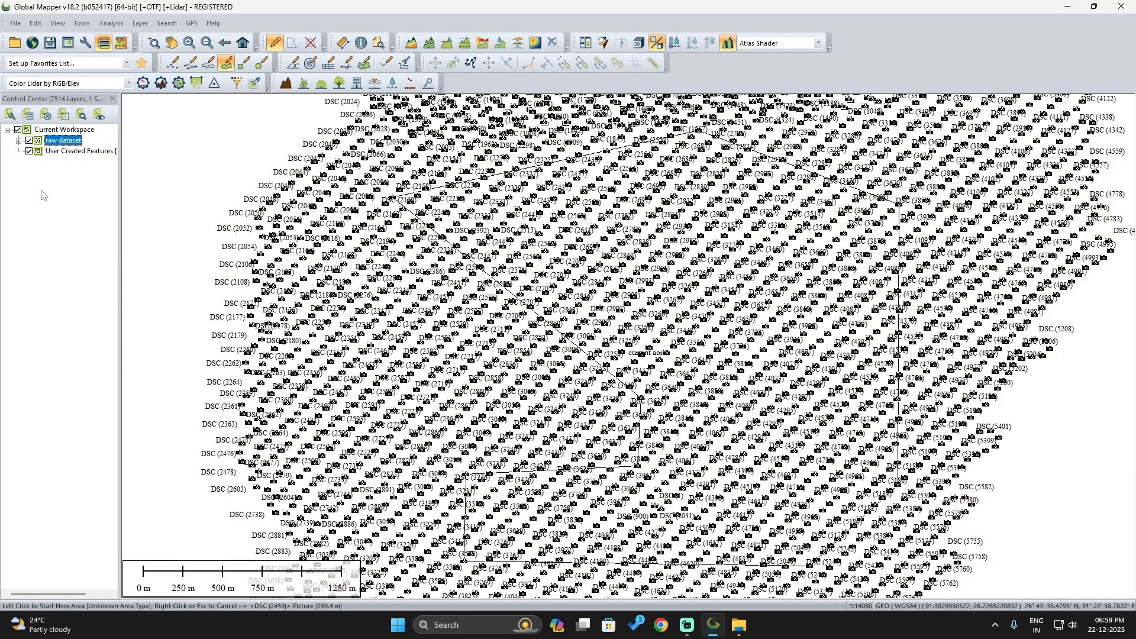
pyautogui.press('space')
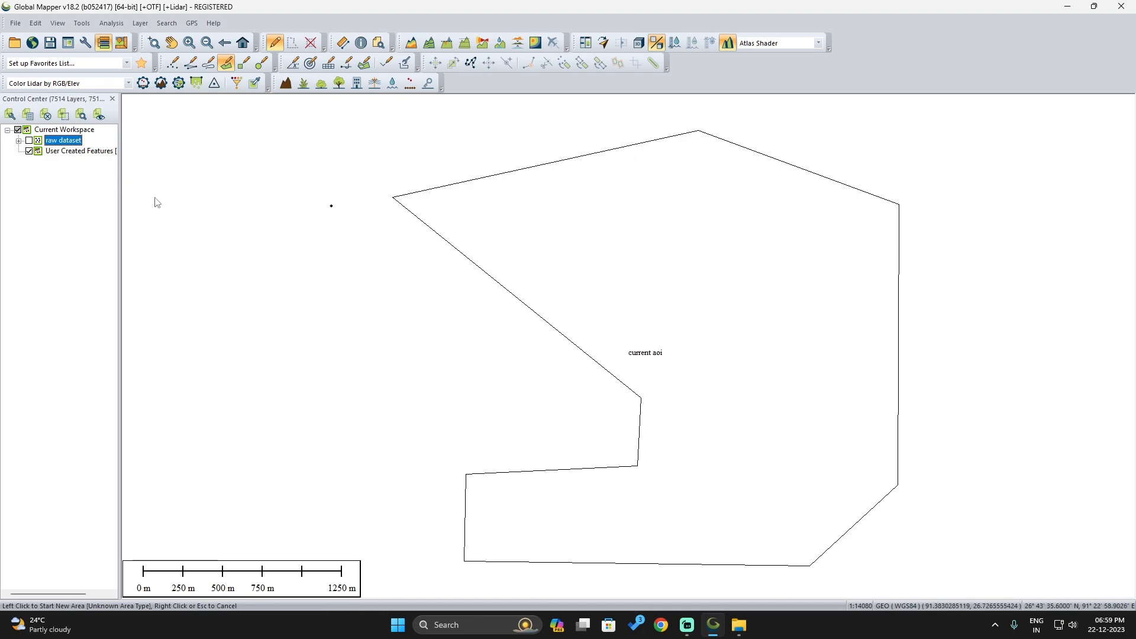
# Return to the desktop, closing the Sample Data folder window, and rename current aoi.kmz as current aoi.kml
pyautogui.click(1068, 13)
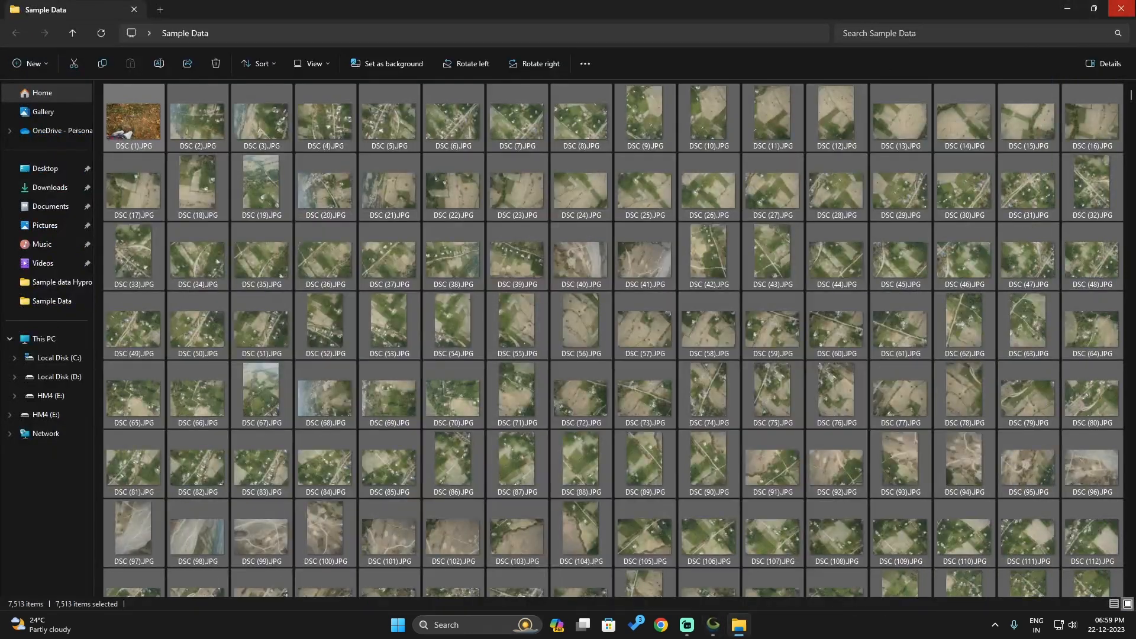
pyautogui.click(1122, 6)
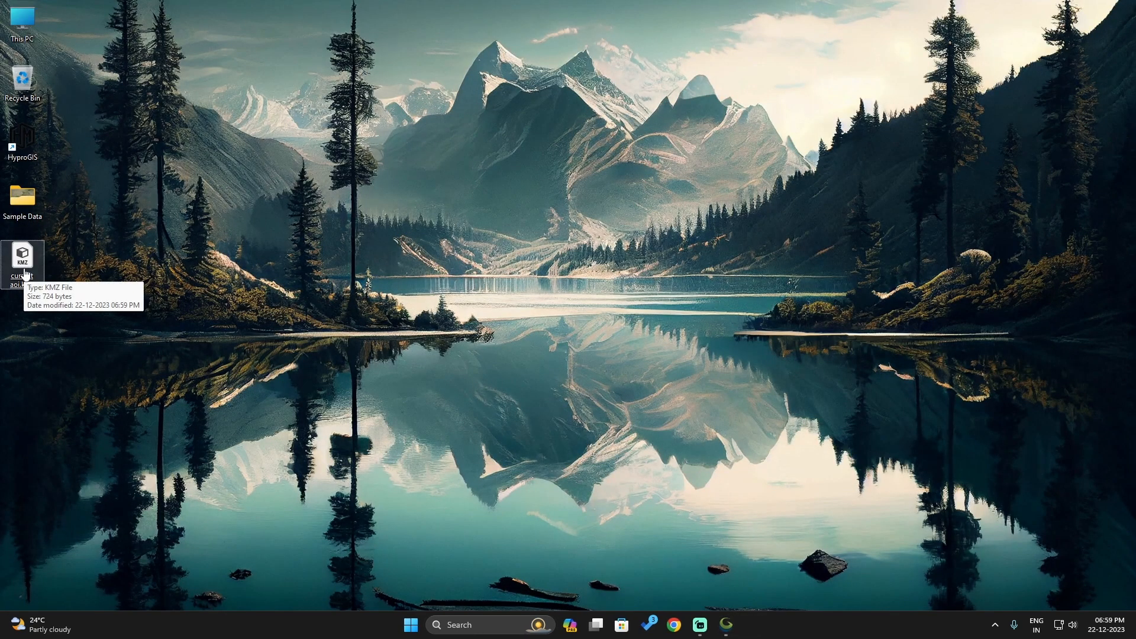
pyautogui.rightClick(25, 274)
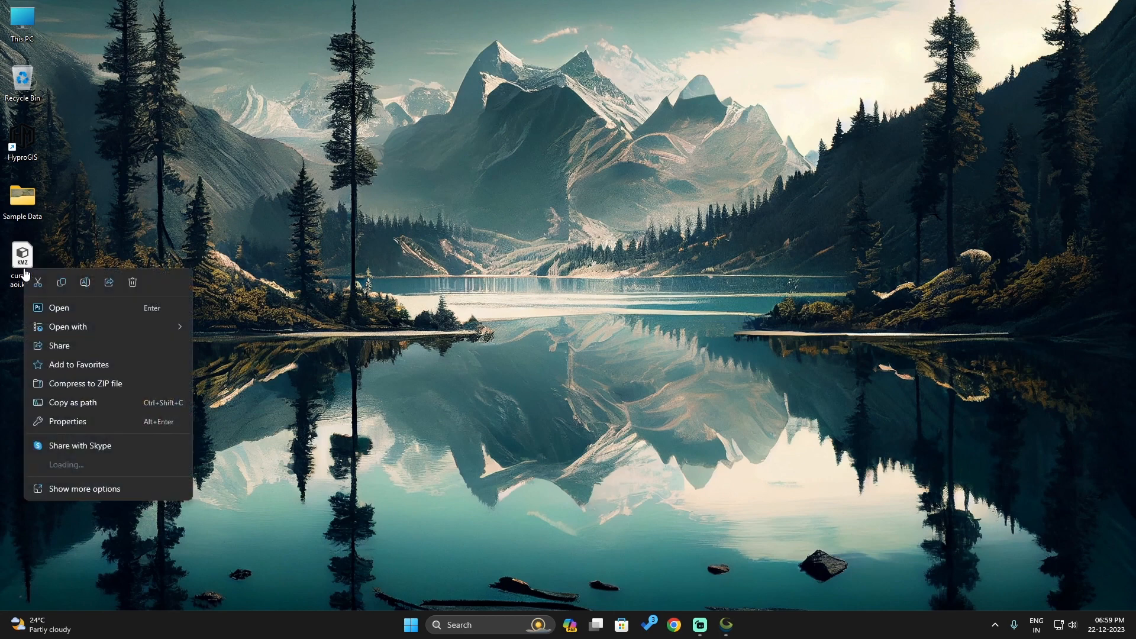
pyautogui.click(85, 283)
pyautogui.press('BackSpace')
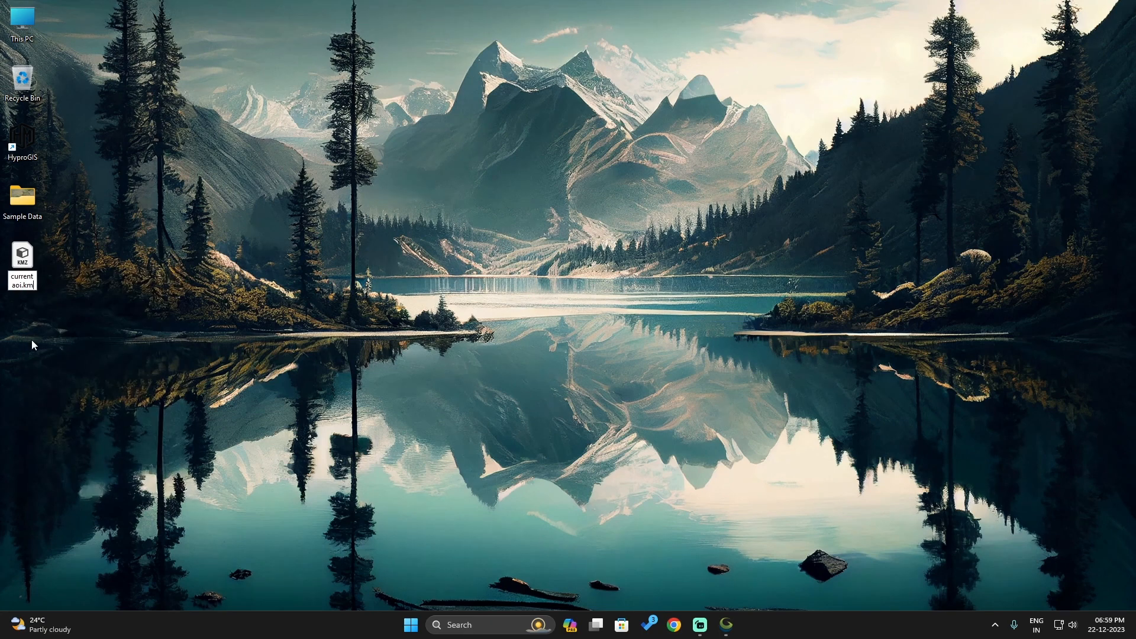
pyautogui.write('l')
pyautogui.press('Return')
pyautogui.press('Return')
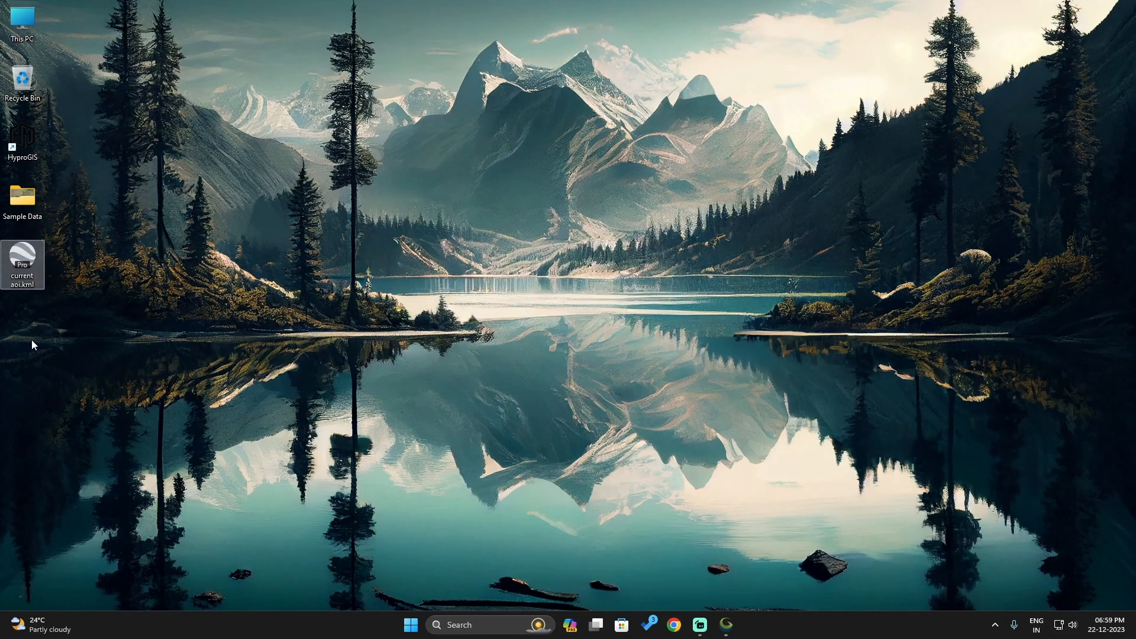
# Open current aoi.kml from the desktop in Google Earth Pro and dismiss the start-up tips
pyautogui.doubleClick(22, 266)
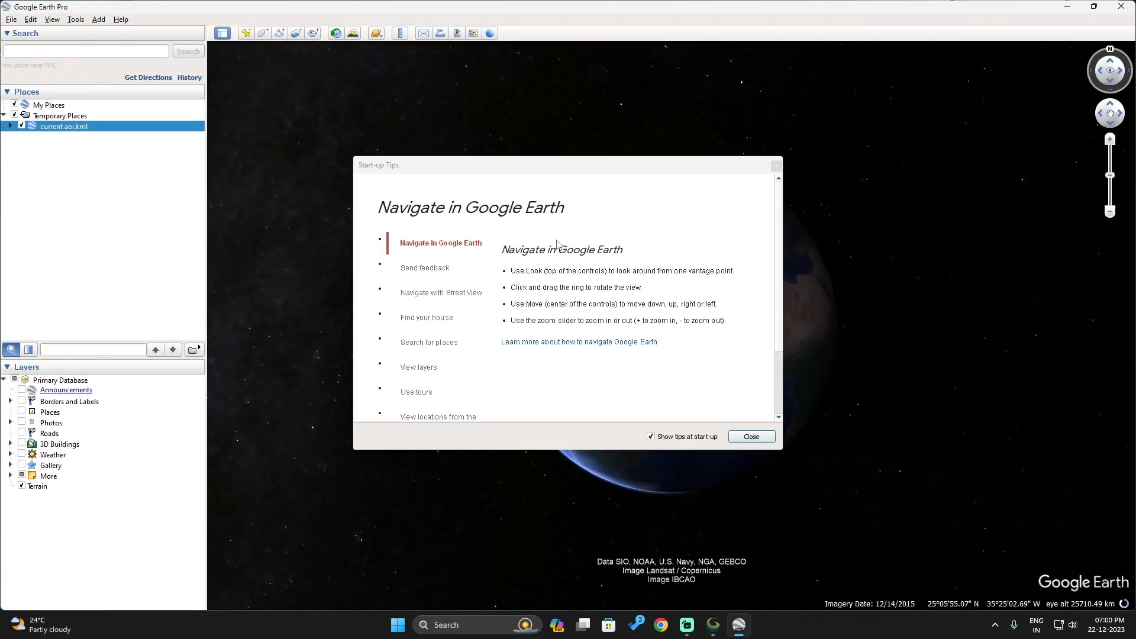
pyautogui.click(777, 165)
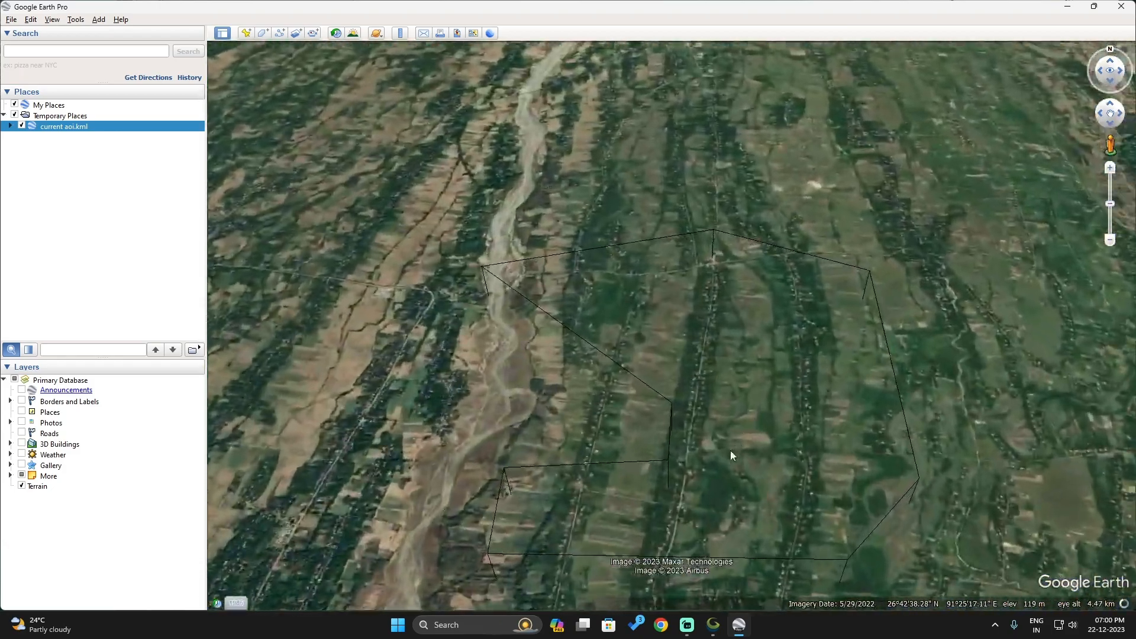
pyautogui.moveTo(767, 448)
pyautogui.mouseDown()
pyautogui.moveTo(763, 414)
pyautogui.moveTo(752, 562)
pyautogui.moveTo(756, 447)
pyautogui.mouseUp()
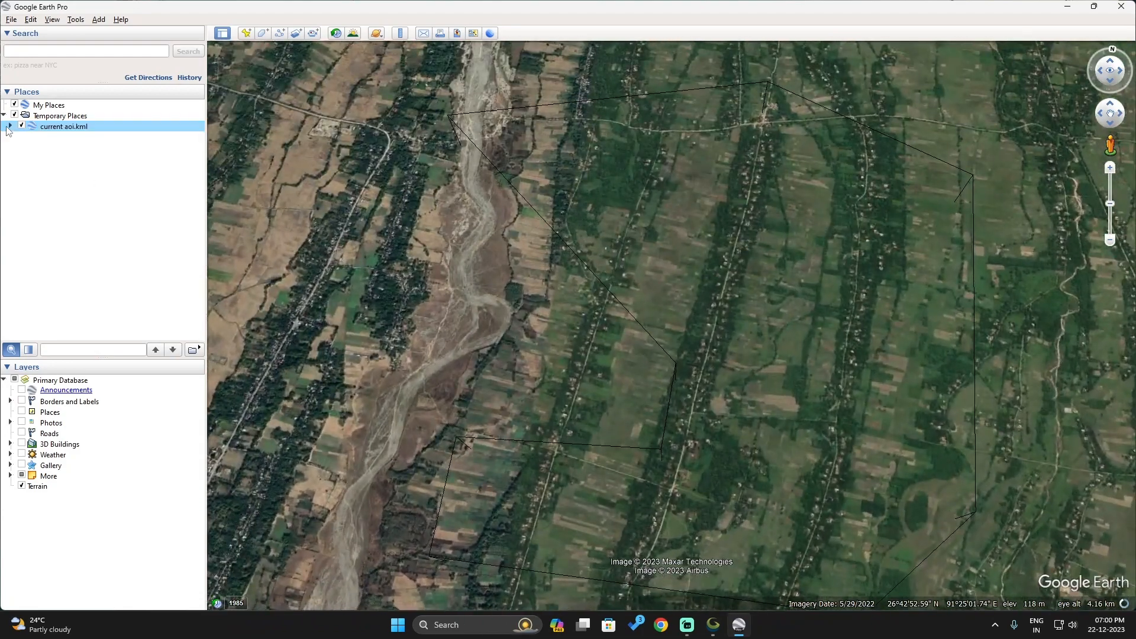
# Save the "current aoi" polygon in KML format to the Desktop, replacing the existing current aoi.kml
pyautogui.click(9, 127)
pyautogui.click(17, 136)
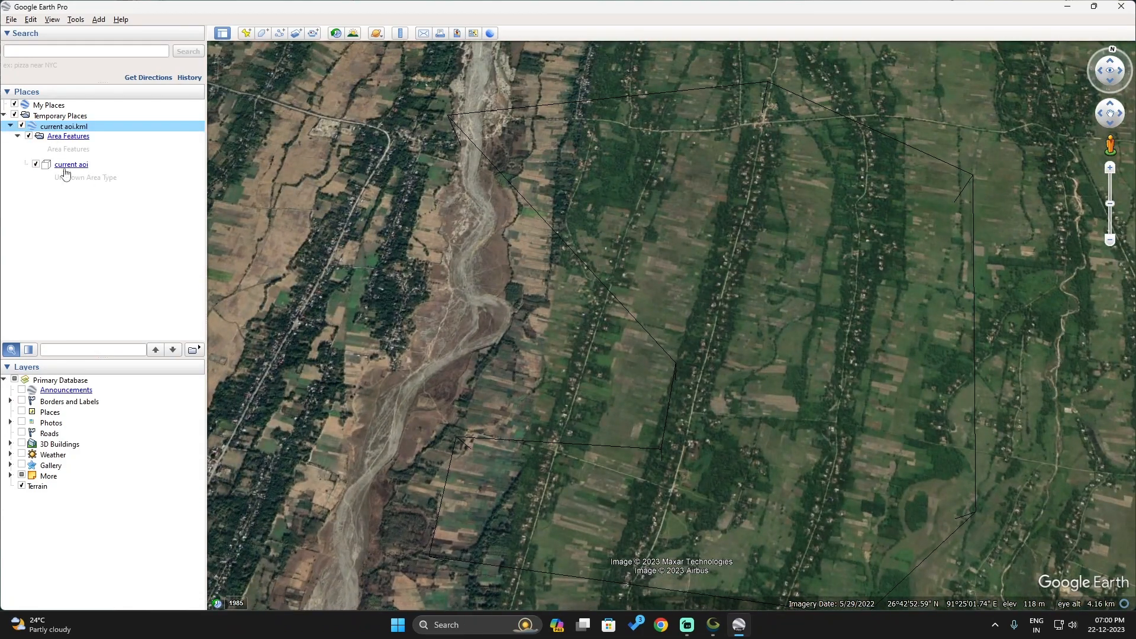
pyautogui.click(66, 166)
pyautogui.rightClick(67, 166)
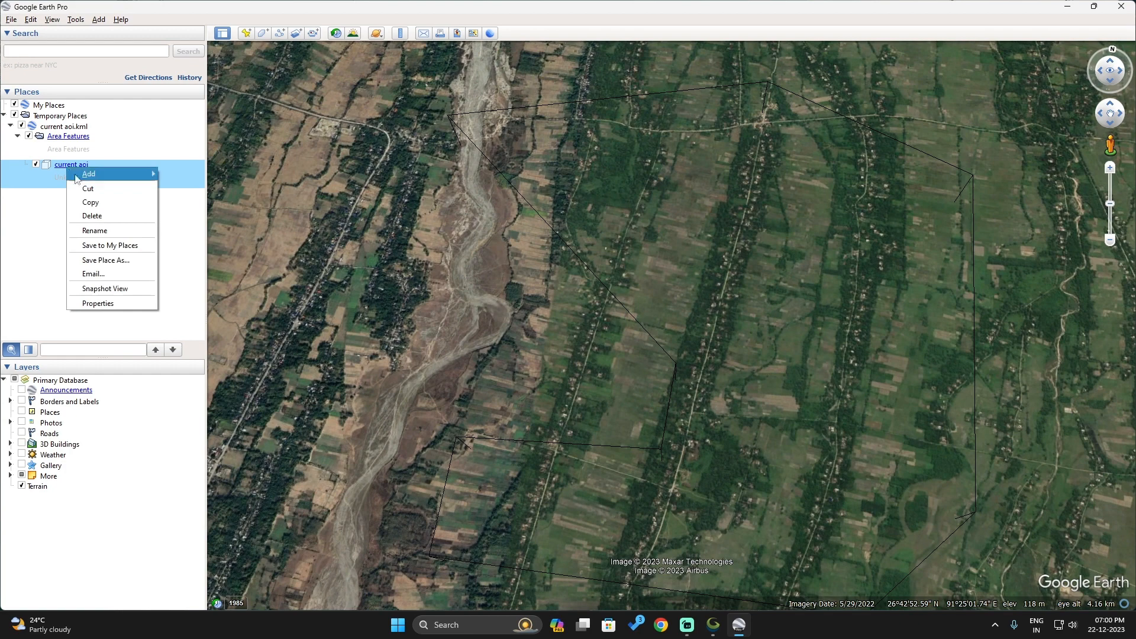
pyautogui.click(101, 261)
pyautogui.click(131, 289)
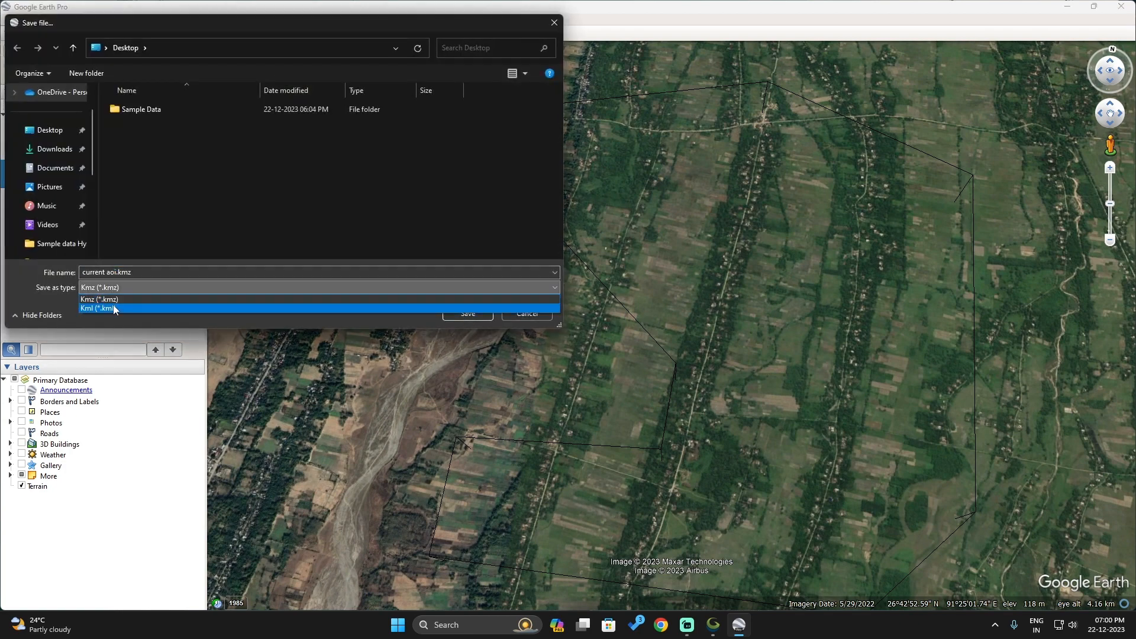
pyautogui.click(114, 307)
pyautogui.click(52, 133)
pyautogui.doubleClick(155, 129)
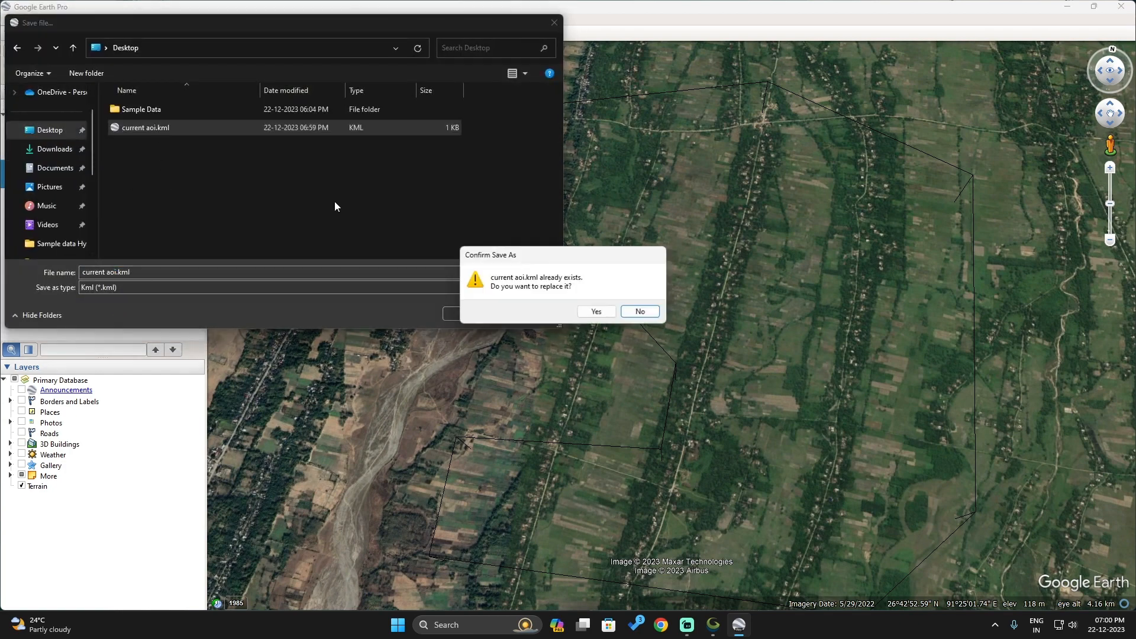
pyautogui.click(596, 311)
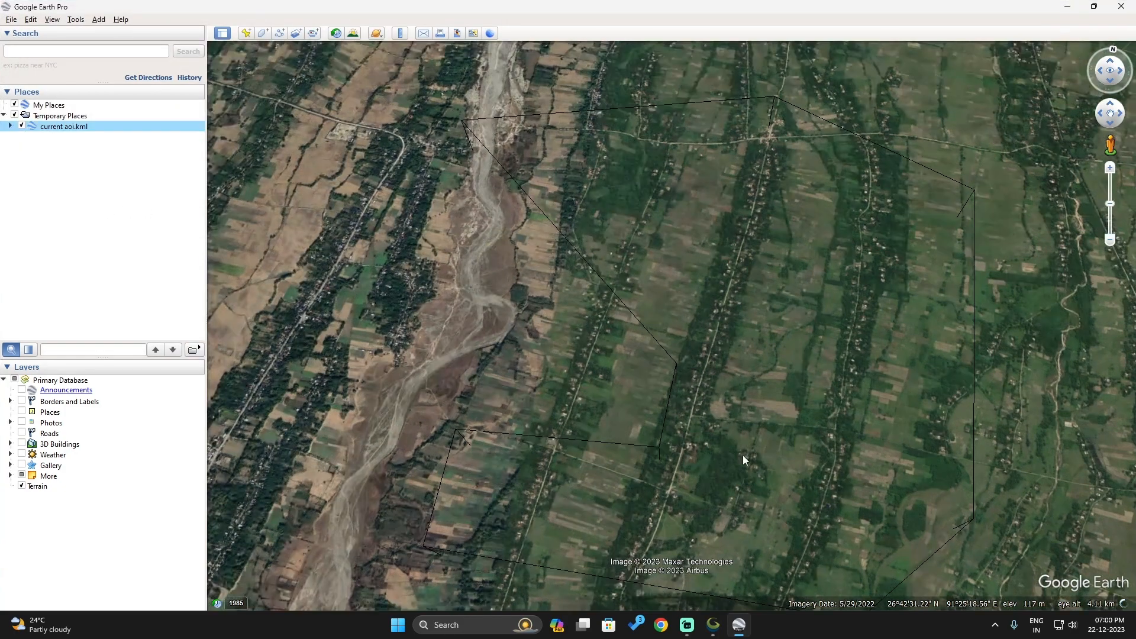
# Check the area of the "current aoi" polygon in square kilometers in its measurements
pyautogui.moveTo(726, 389); pyautogui.dragTo(735, 503)
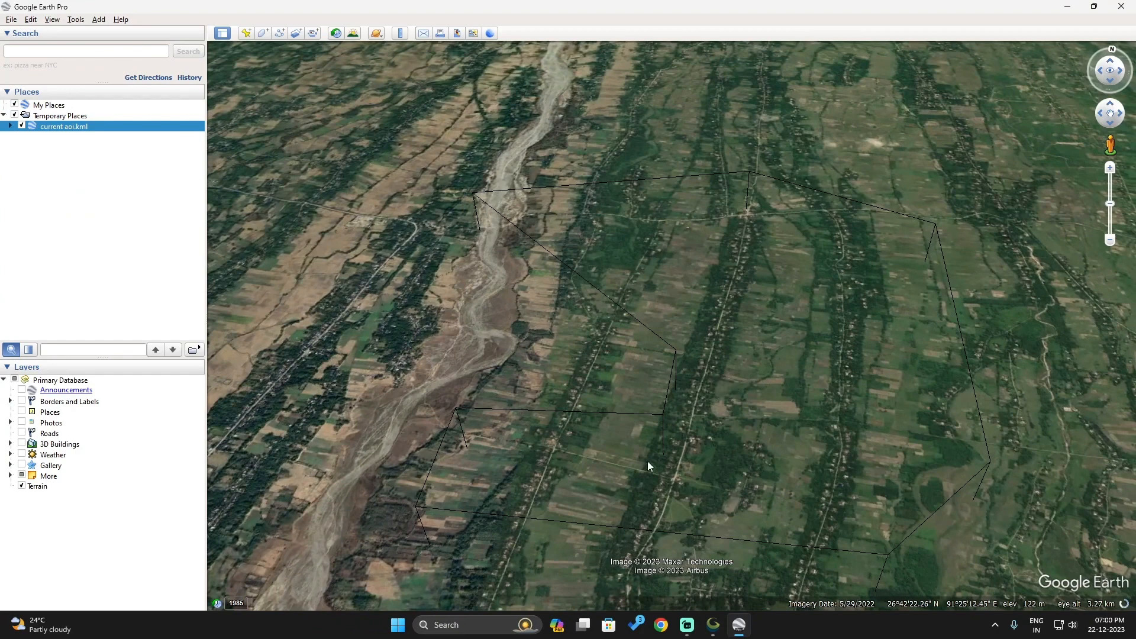
pyautogui.click(10, 126)
pyautogui.rightClick(47, 136)
pyautogui.click(138, 274)
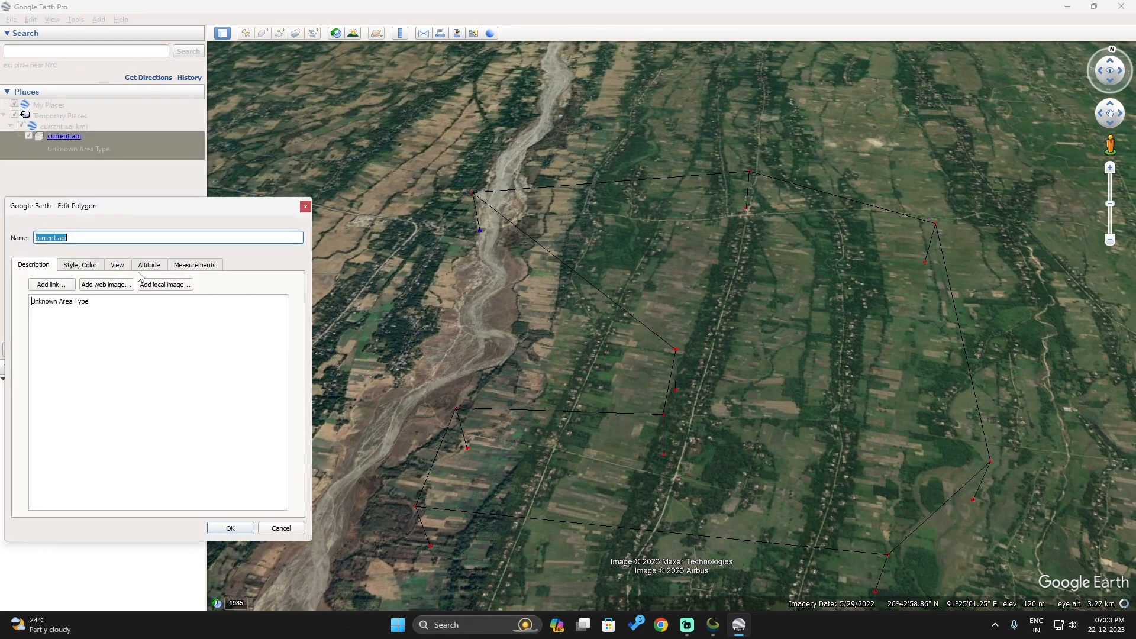
pyautogui.click(183, 269)
pyautogui.click(225, 303)
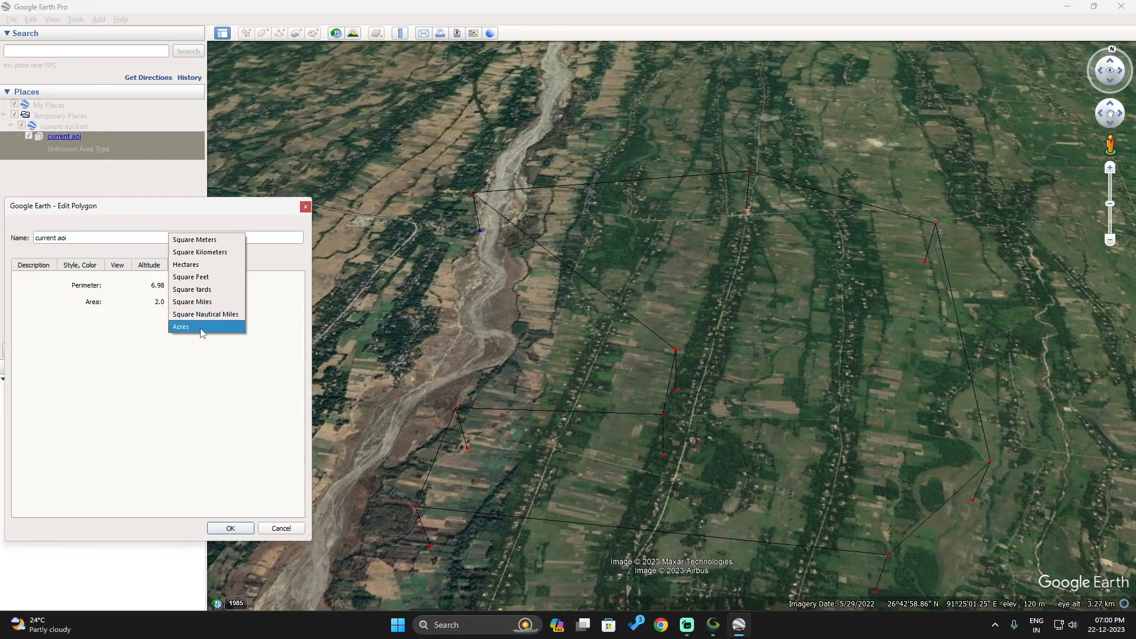
pyautogui.click(201, 254)
pyautogui.click(230, 529)
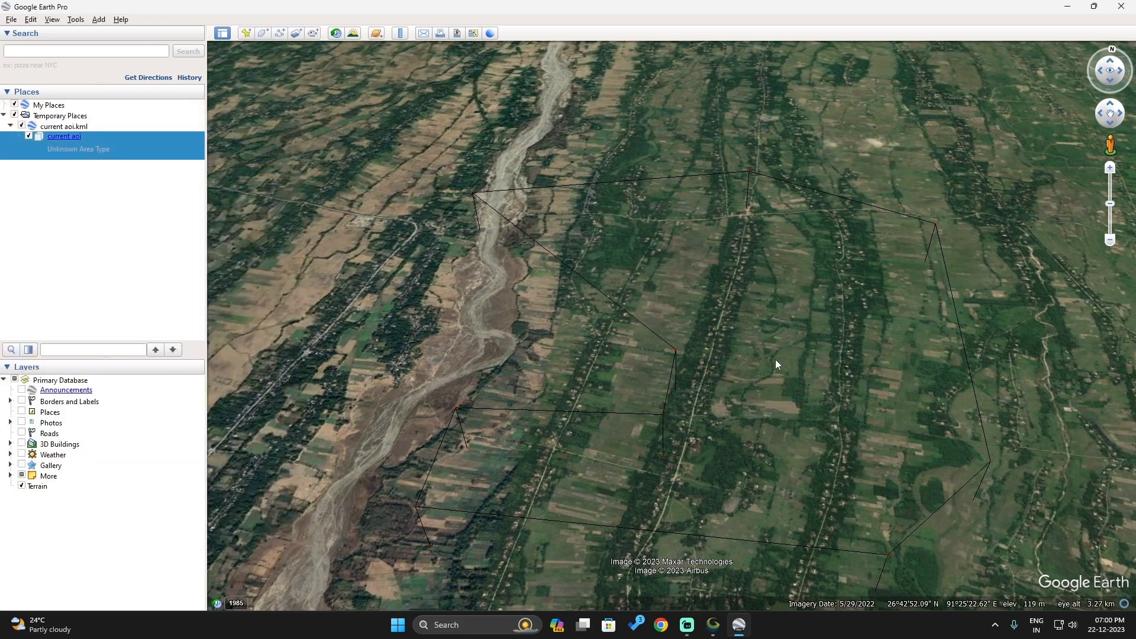
# Close Google Earth Pro and discard the items in Temporary Places
pyautogui.scroll(-5, 733, 343)
pyautogui.scroll(-3, 734, 338)
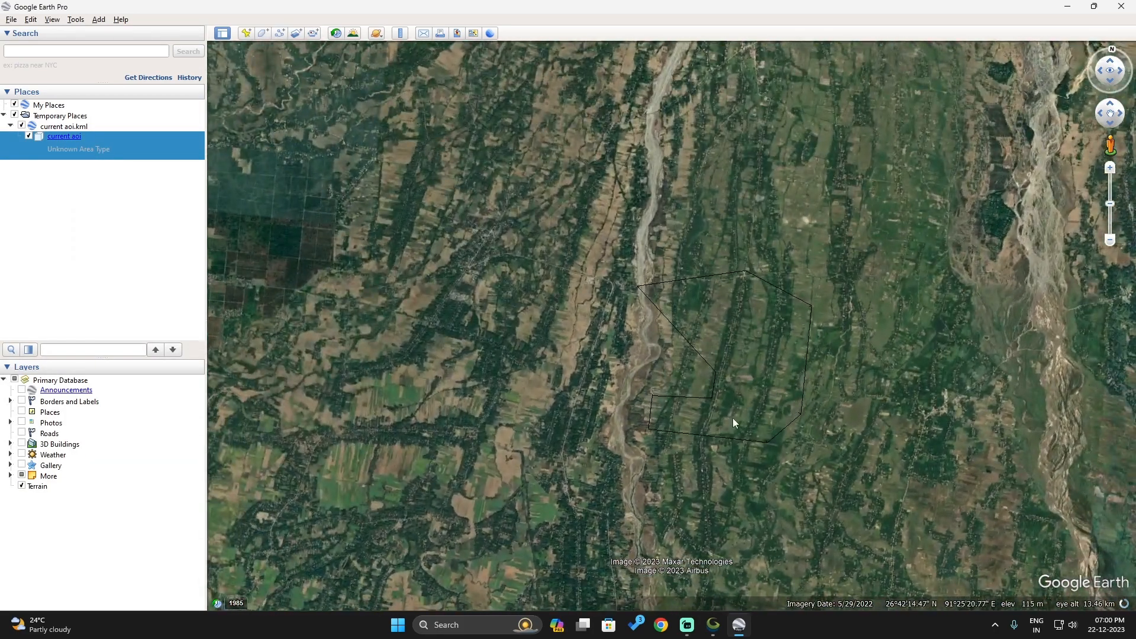
pyautogui.click(1121, 6)
pyautogui.click(629, 325)
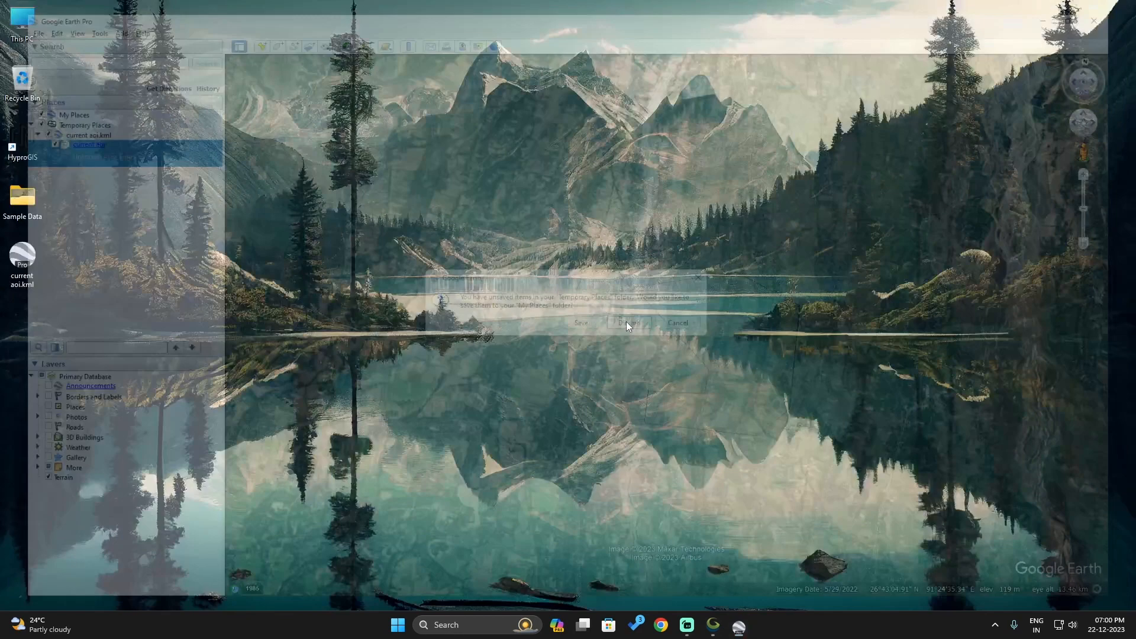
# Open HyproGIS from the desktop and sign in with the account's user ID and password
pyautogui.click(36, 137)
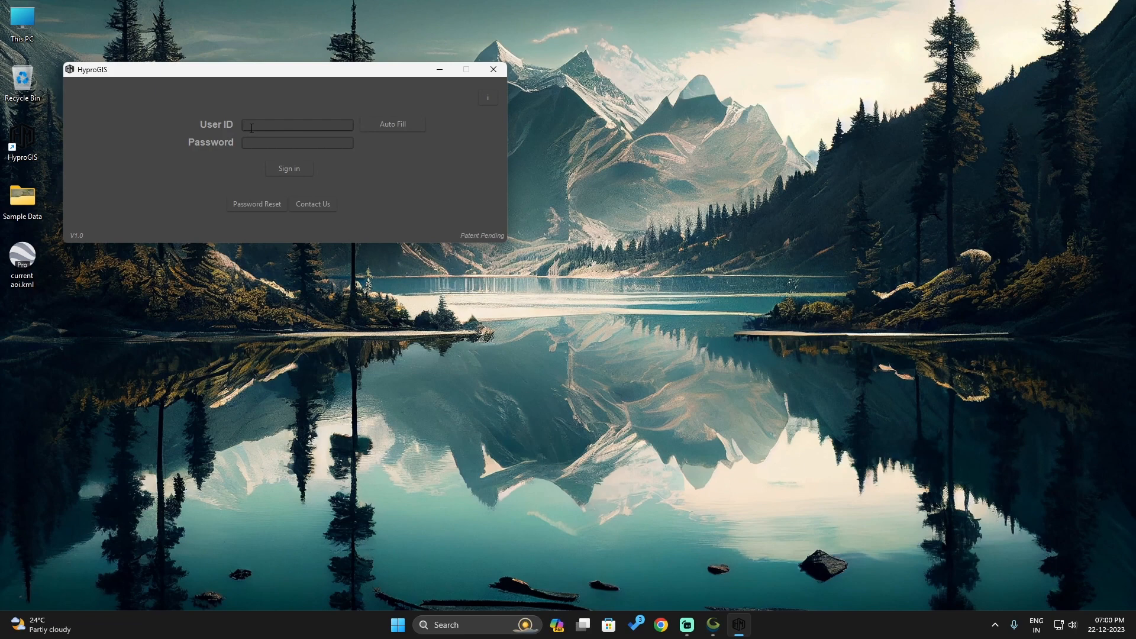
pyautogui.press('Tab')
pyautogui.press('Tab')
pyautogui.write('••••')
pyautogui.click(276, 171)
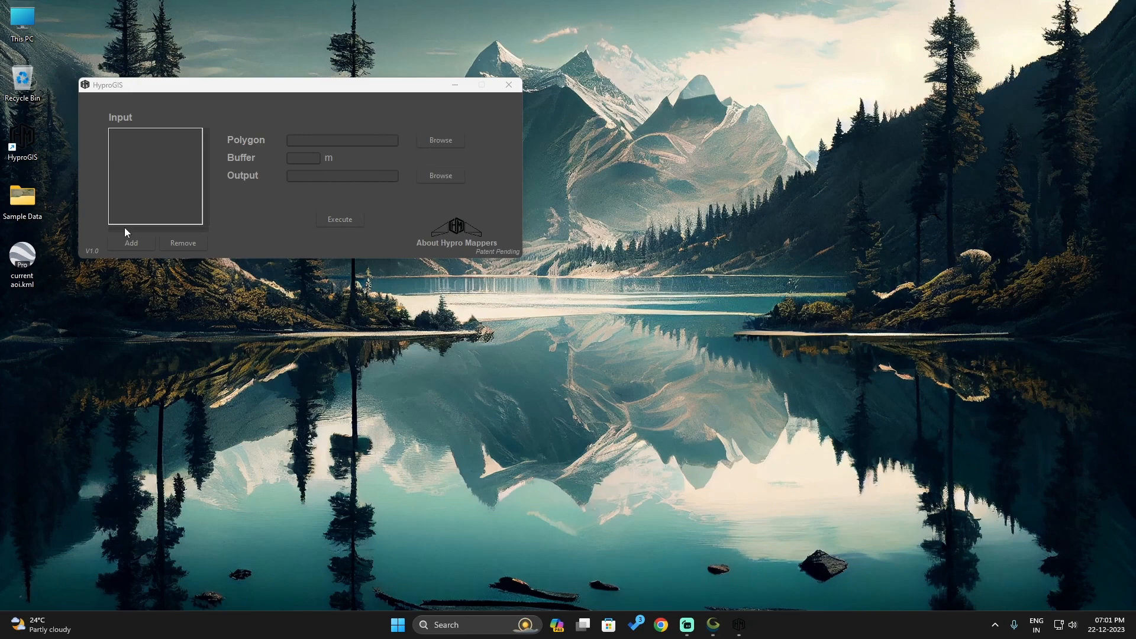
# Add the Sample Data folder from the Desktop as the input dataset
pyautogui.click(131, 243)
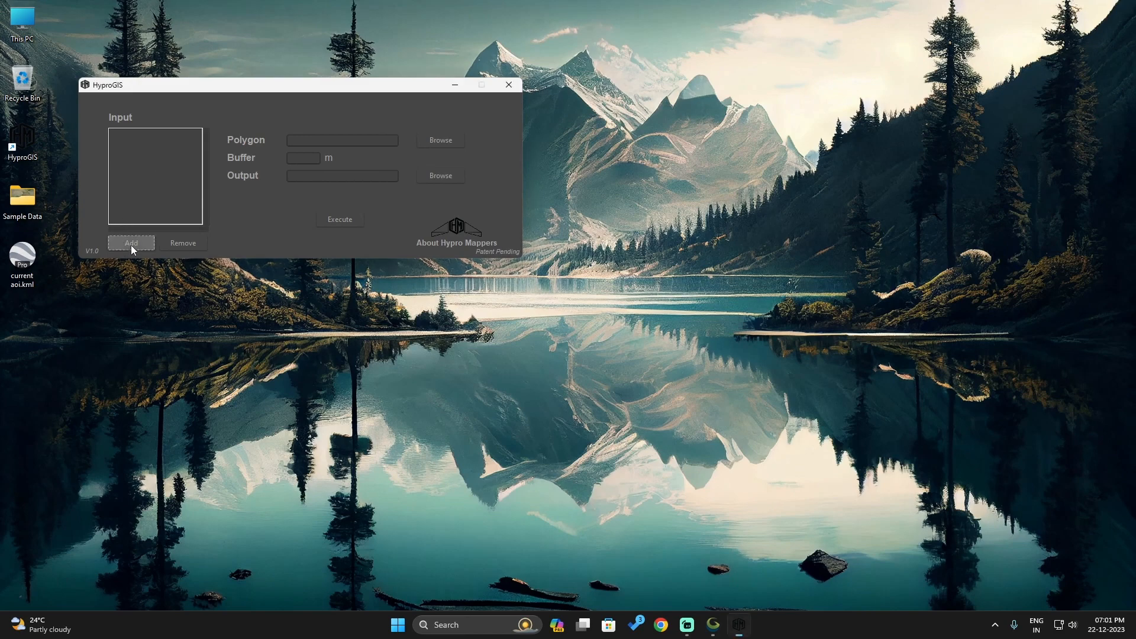
pyautogui.click(220, 189)
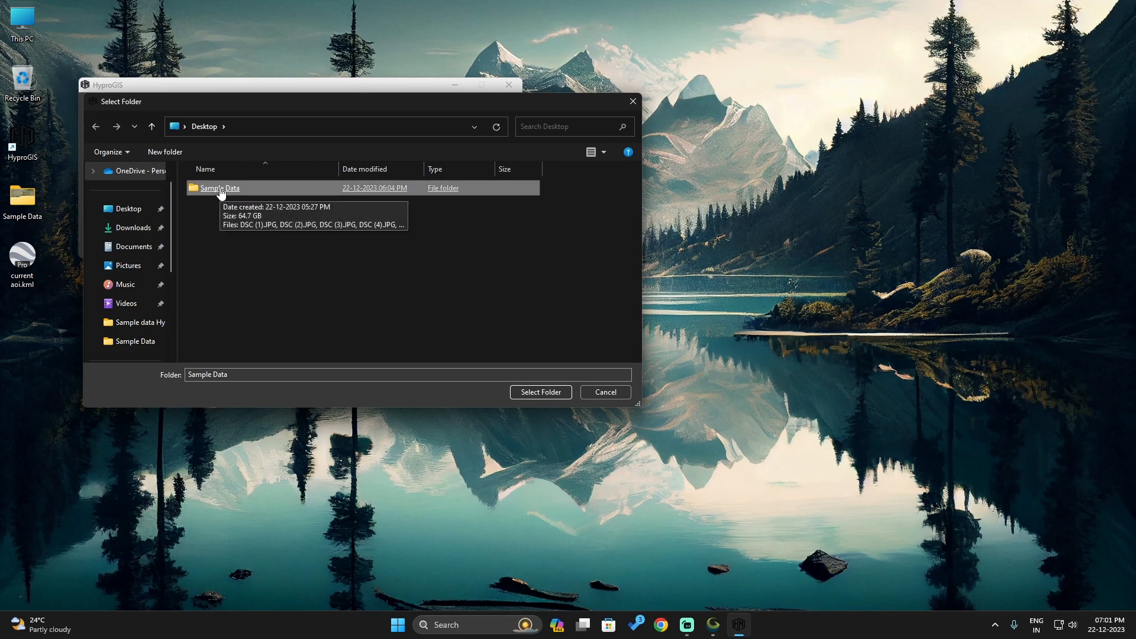
pyautogui.click(540, 393)
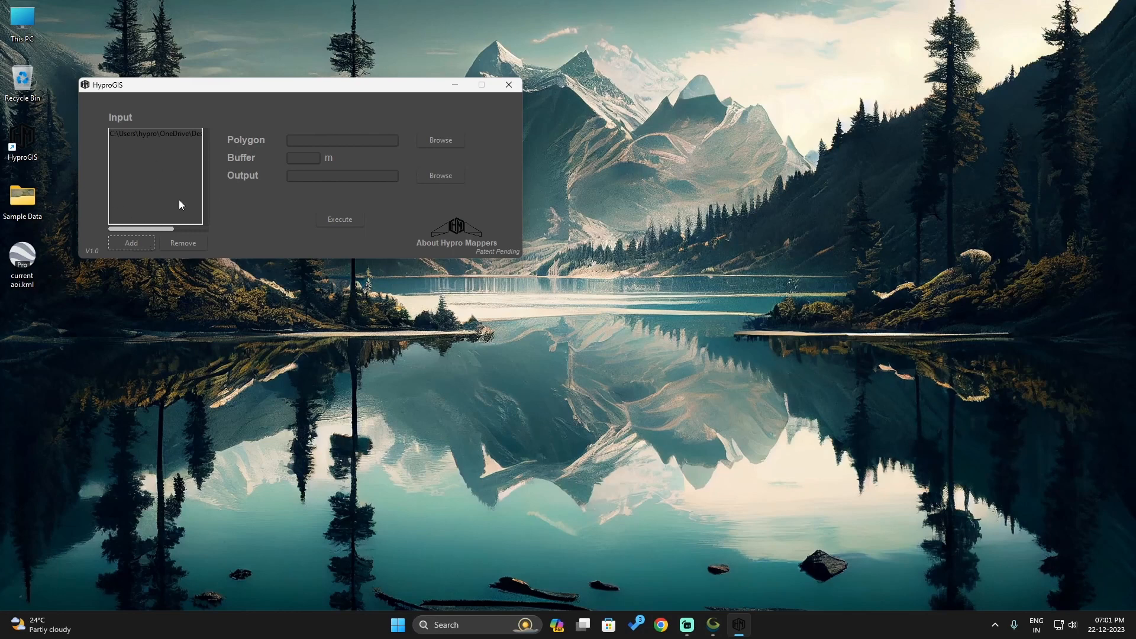
# Load current aoi.kml from the Desktop as the polygon and set the buffer to 0 m
pyautogui.click(302, 142)
pyautogui.click(434, 142)
pyautogui.click(127, 209)
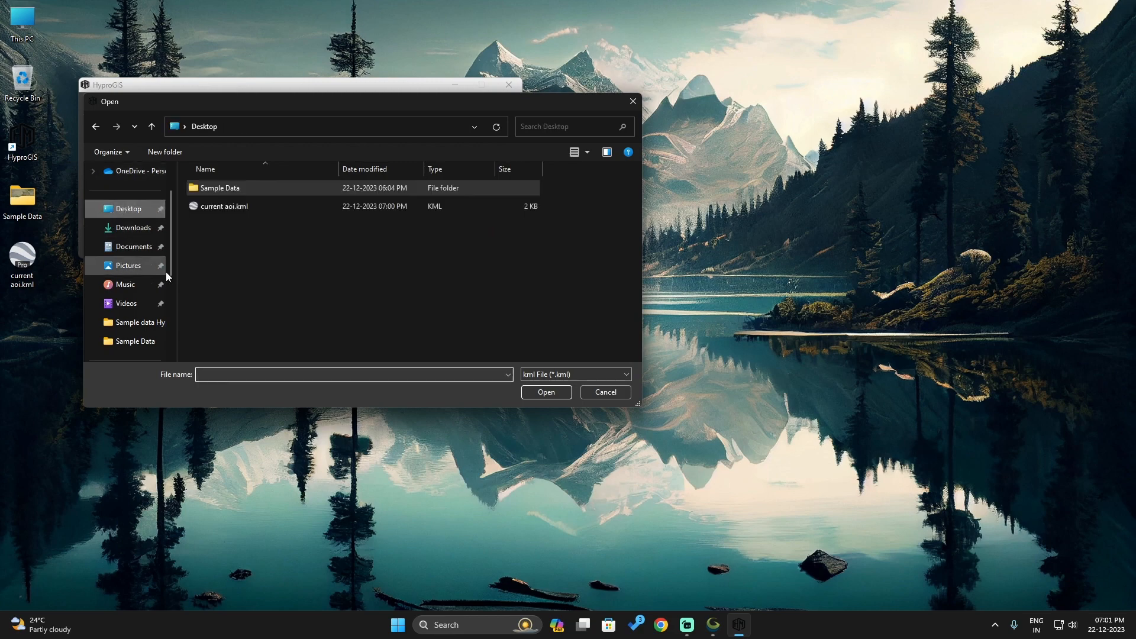
pyautogui.click(219, 208)
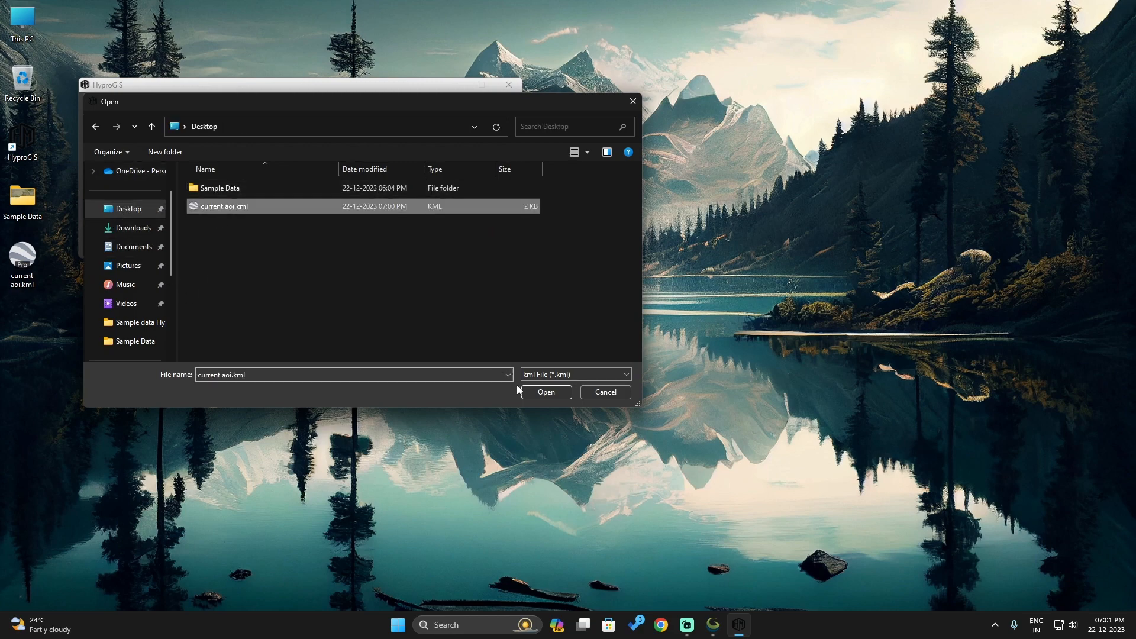
pyautogui.click(544, 391)
pyautogui.click(301, 159)
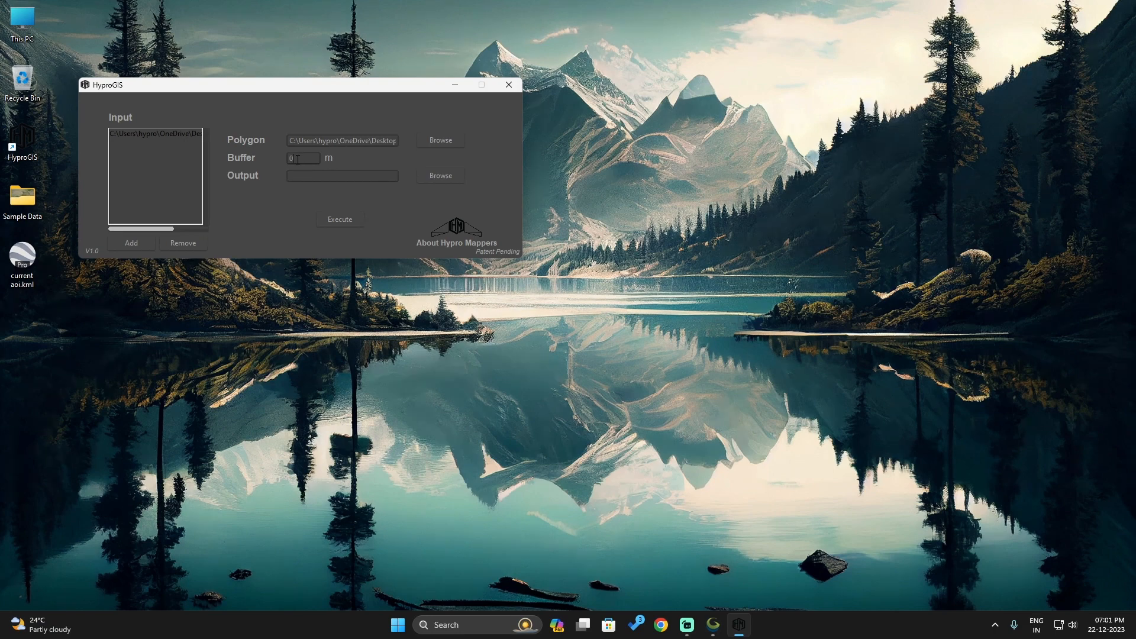
pyautogui.write('1')
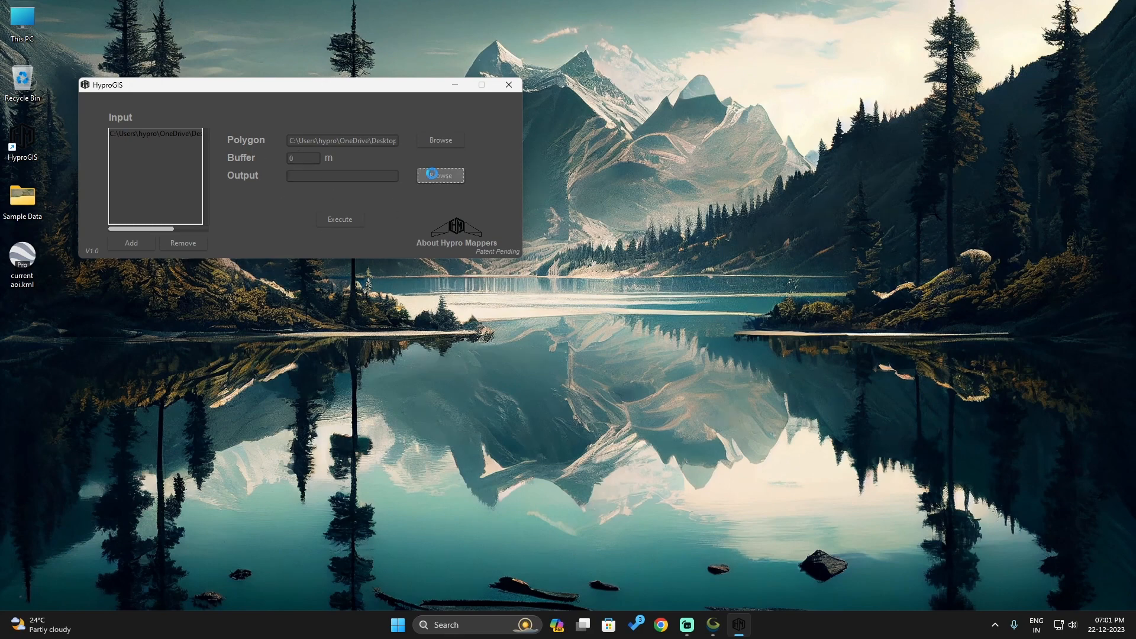
# Create a folder named "output data" on the Desktop and select it as the output location
pyautogui.click(441, 176)
pyautogui.click(172, 152)
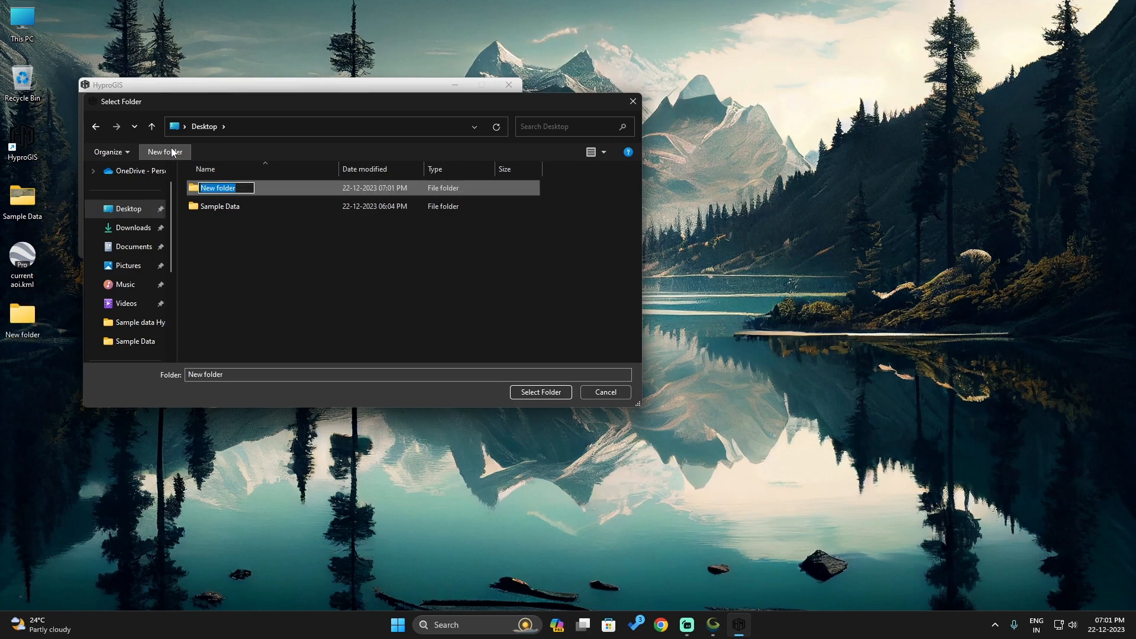
pyautogui.write('output data')
pyautogui.press('Return')
pyautogui.click(229, 192)
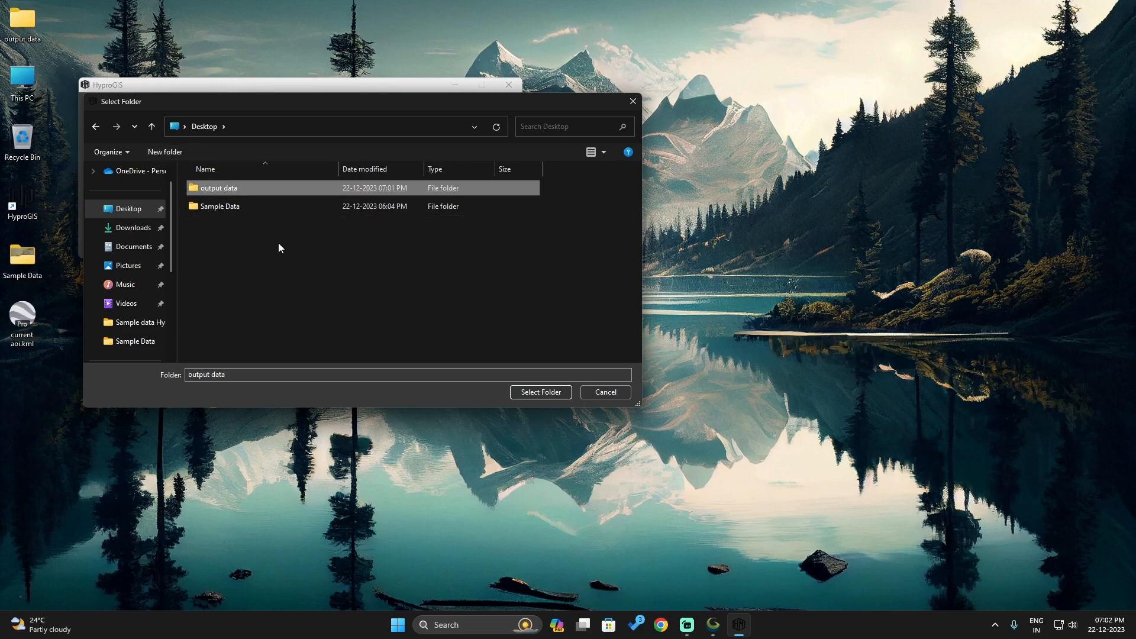
pyautogui.click(535, 393)
# Move the output data folder below current aoi.kml on the desktop and open it in a window beside HyproGIS
pyautogui.moveTo(23, 23); pyautogui.dragTo(21, 379)
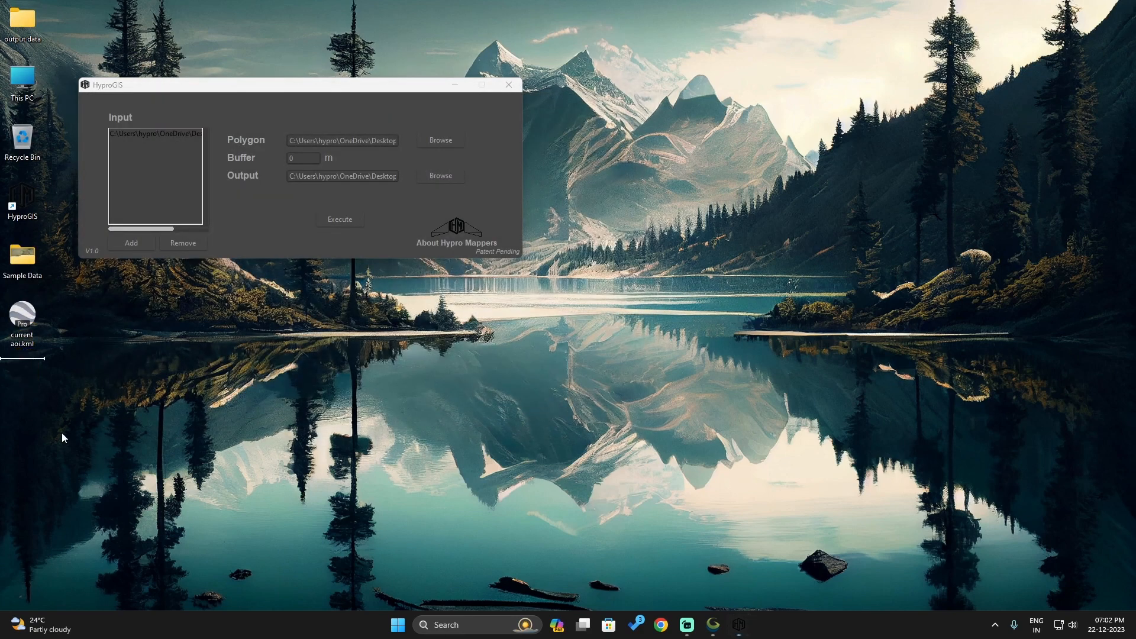
pyautogui.doubleClick(29, 336)
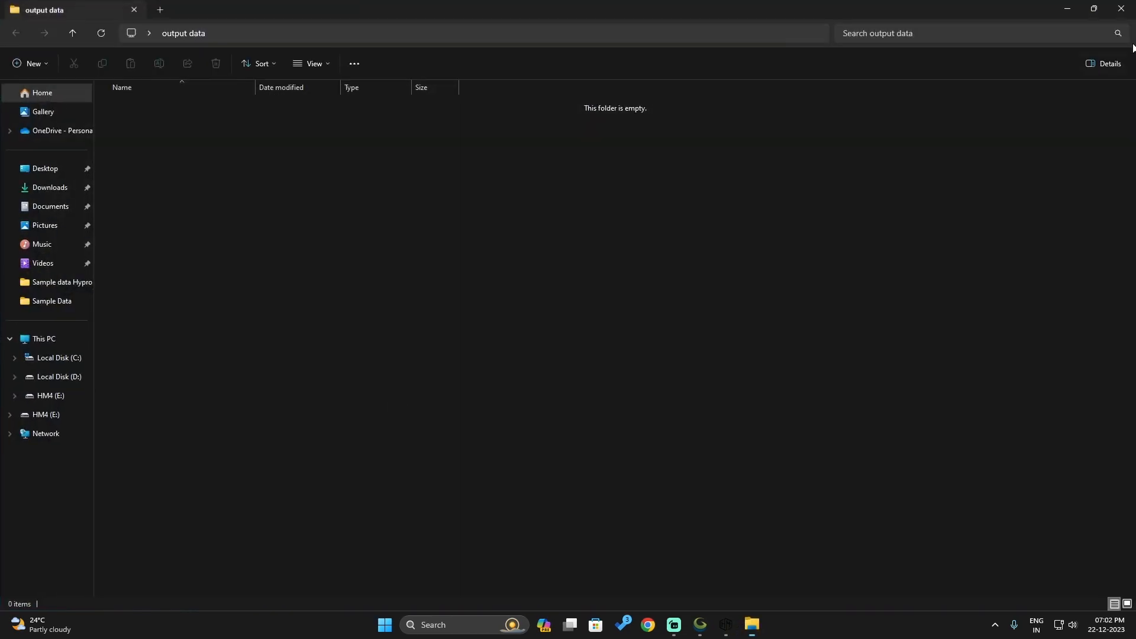
pyautogui.click(1088, 12)
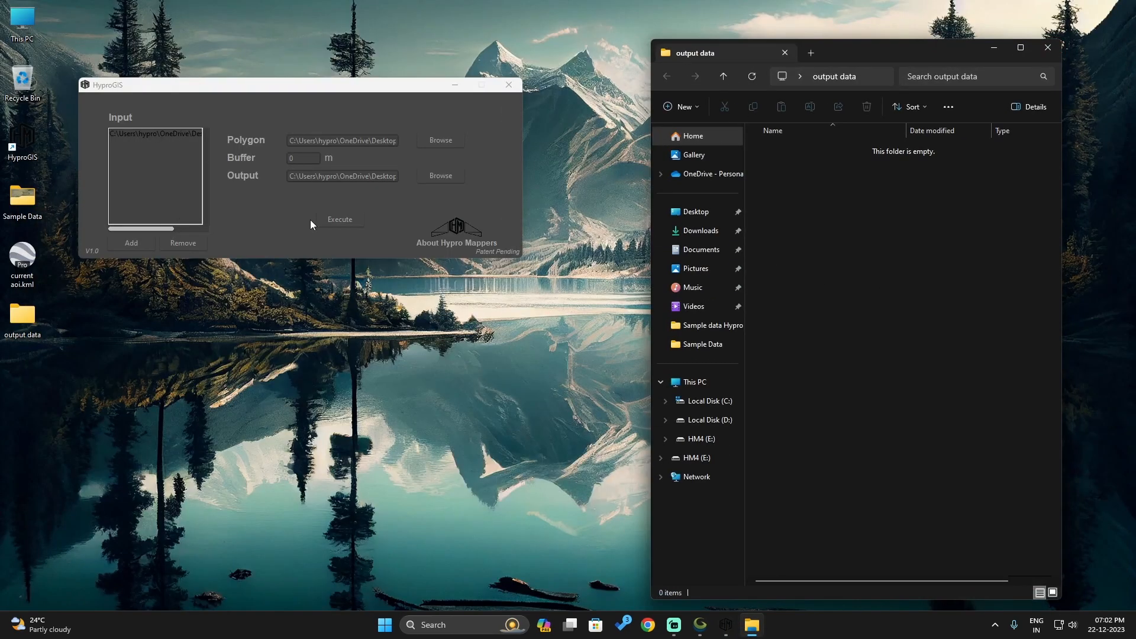
# Execute the image filtering with the 0 m buffer and acknowledge the completion notice
pyautogui.click(280, 217)
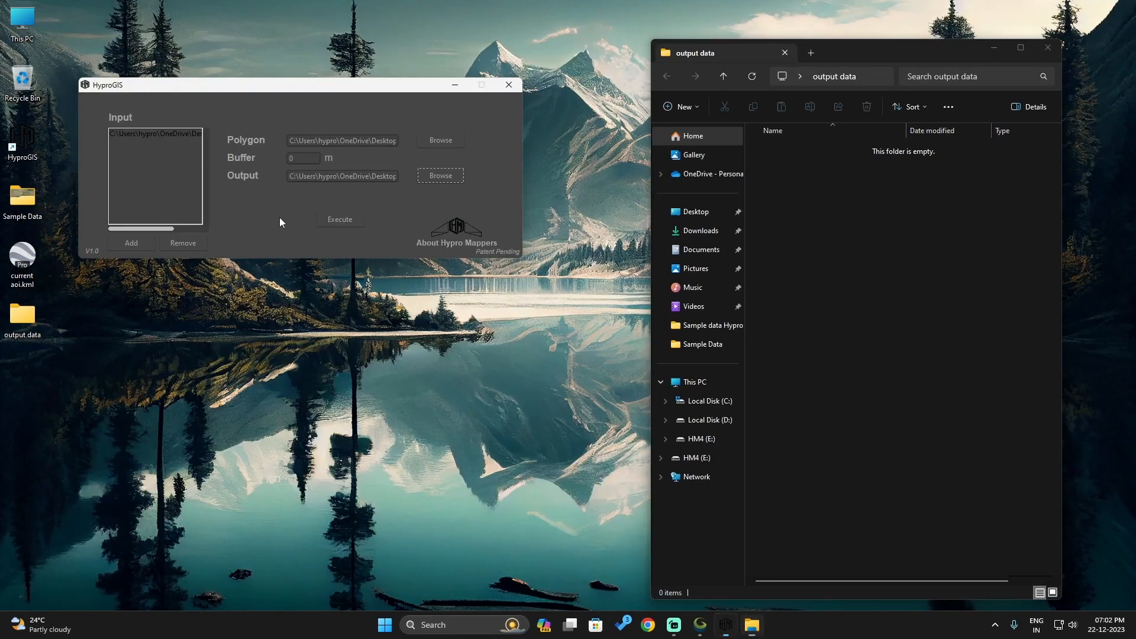
pyautogui.click(326, 221)
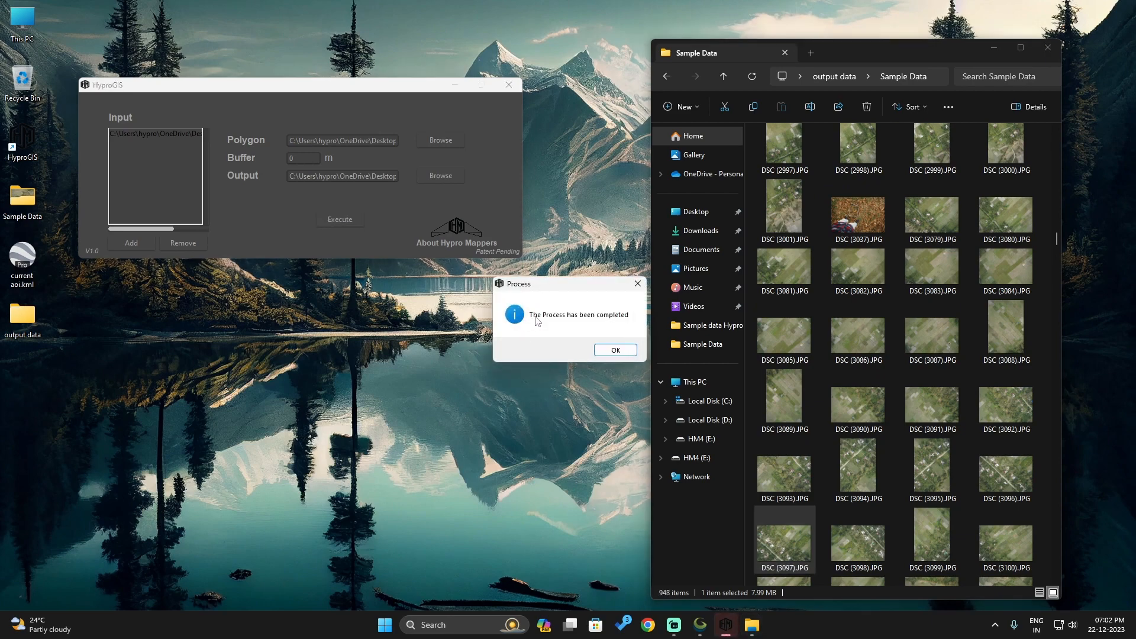
pyautogui.click(607, 351)
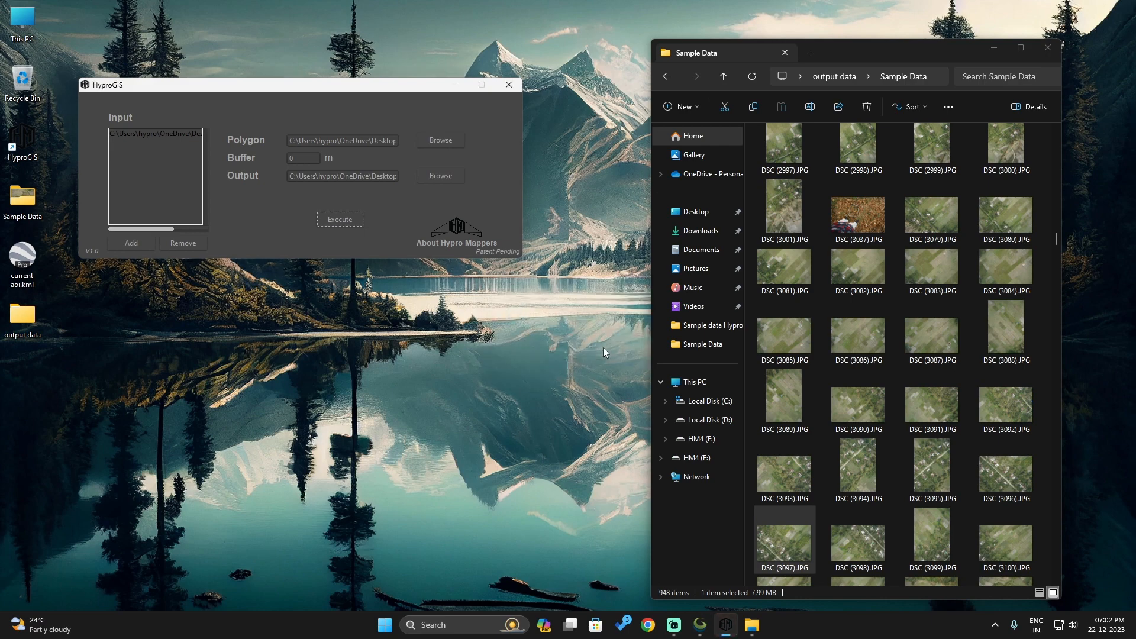
# Minimize HyproGIS, switch to Global Mapper and hide the raw dataset layer
pyautogui.click(454, 85)
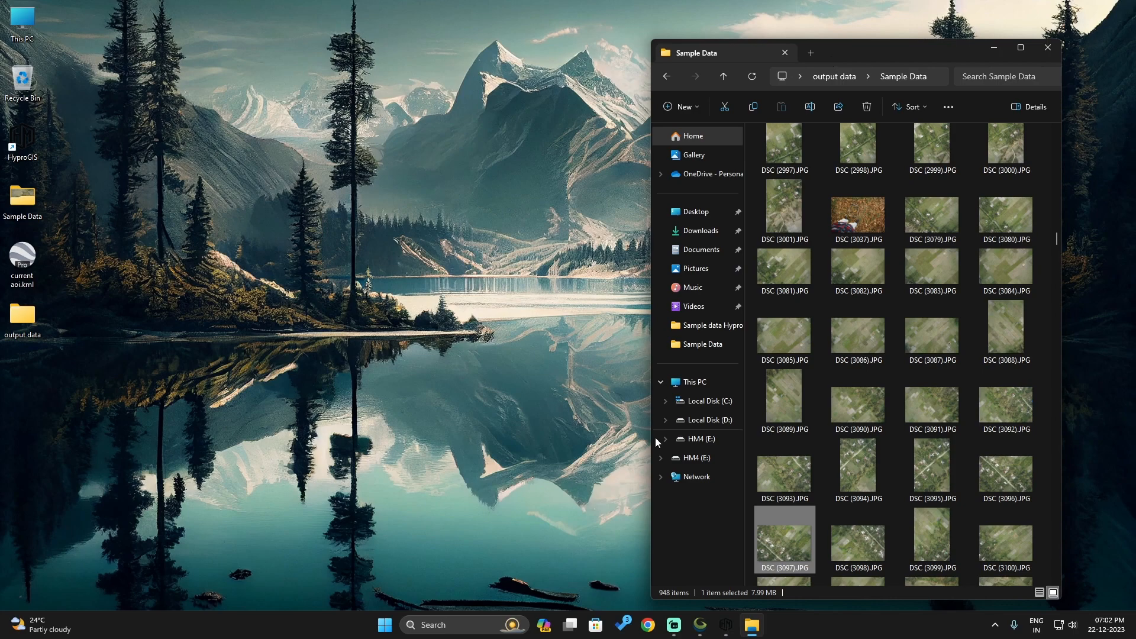
pyautogui.click(699, 632)
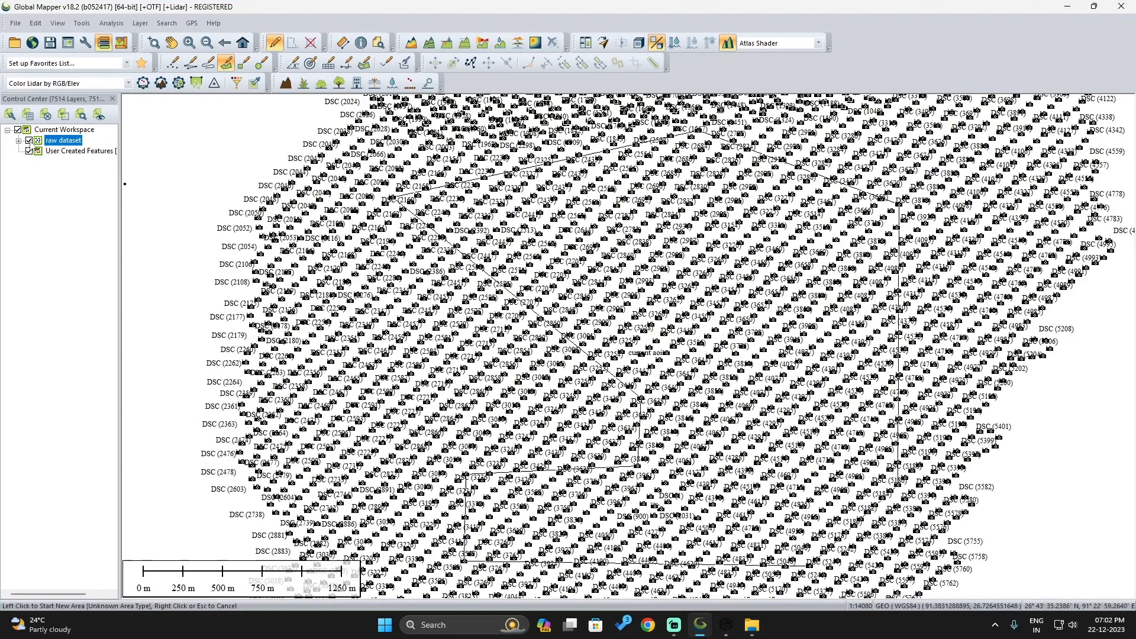
pyautogui.click(29, 140)
# Load all images from the Sample Data folder inside output data into the Global Mapper map
pyautogui.click(751, 625)
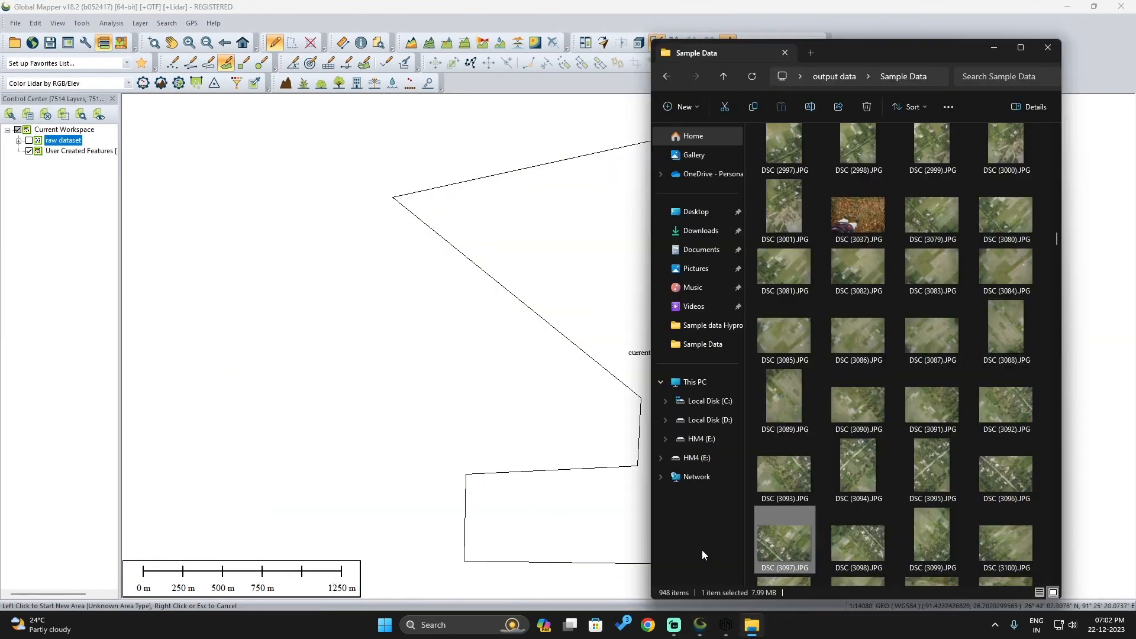
pyautogui.click(1047, 399)
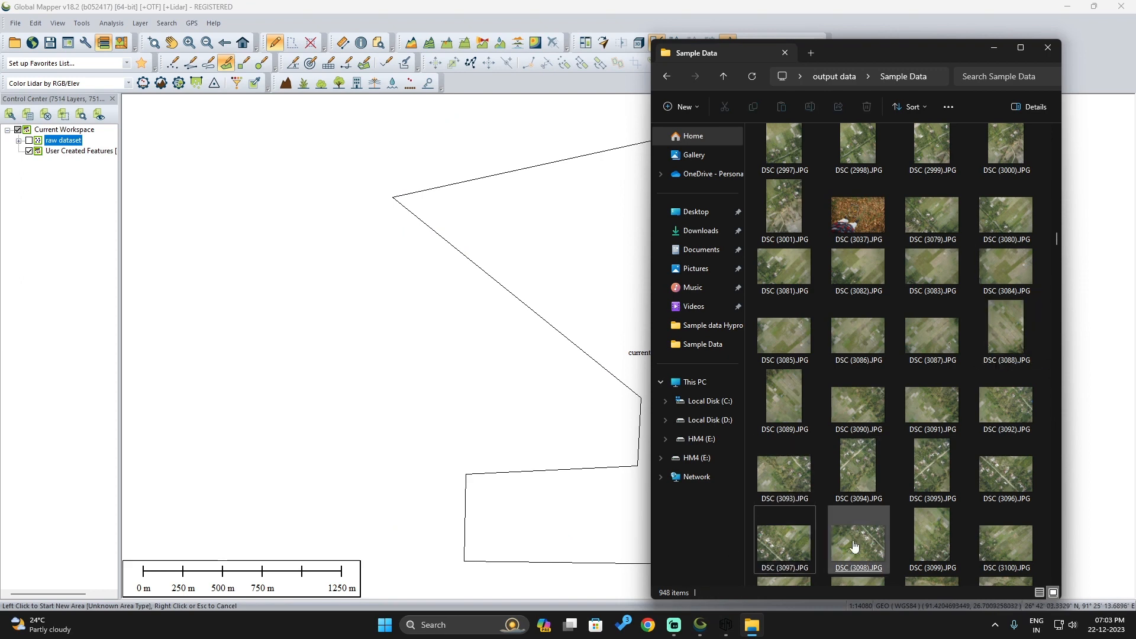
pyautogui.hotkey('ctrl', 'a')
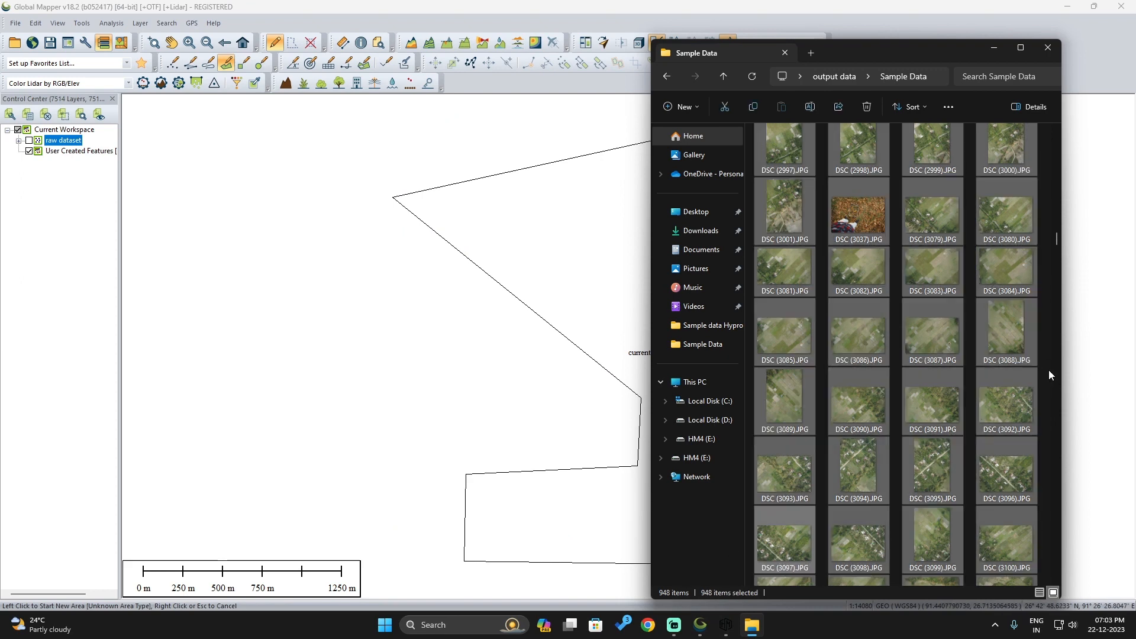
pyautogui.moveTo(560, 254); pyautogui.dragTo(558, 247)
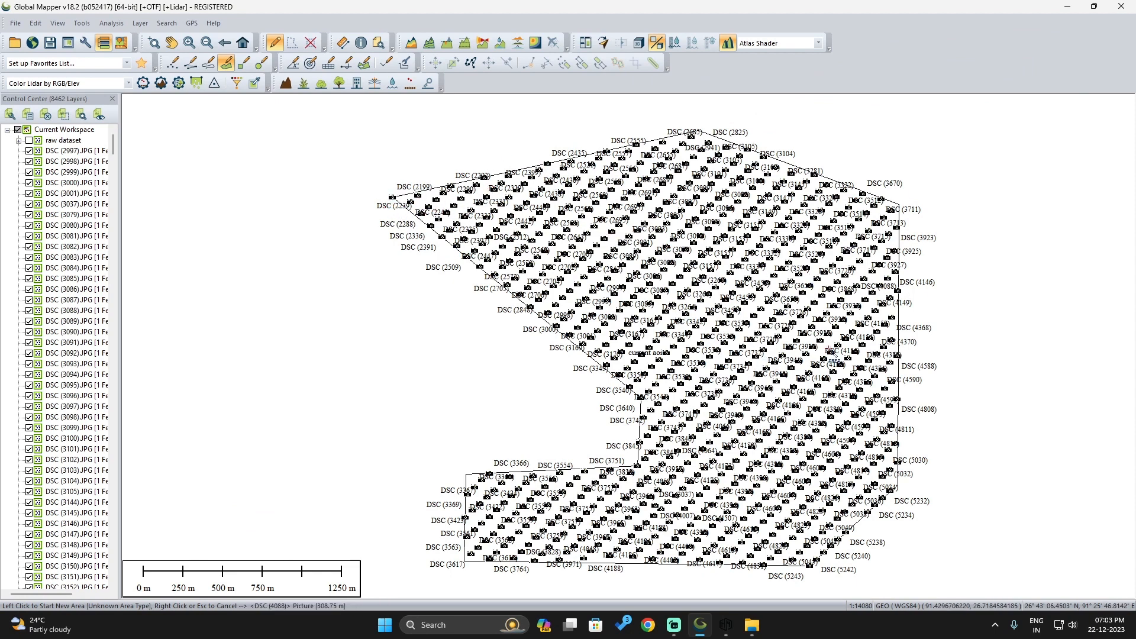
# Group all the newly loaded DSC image layers under the name "0 buffer"
pyautogui.click(62, 152)
pyautogui.press('End')
pyautogui.keyDown('shift'); pyautogui.click(59, 567); pyautogui.keyUp('shift')
pyautogui.scroll(10, 59, 343)
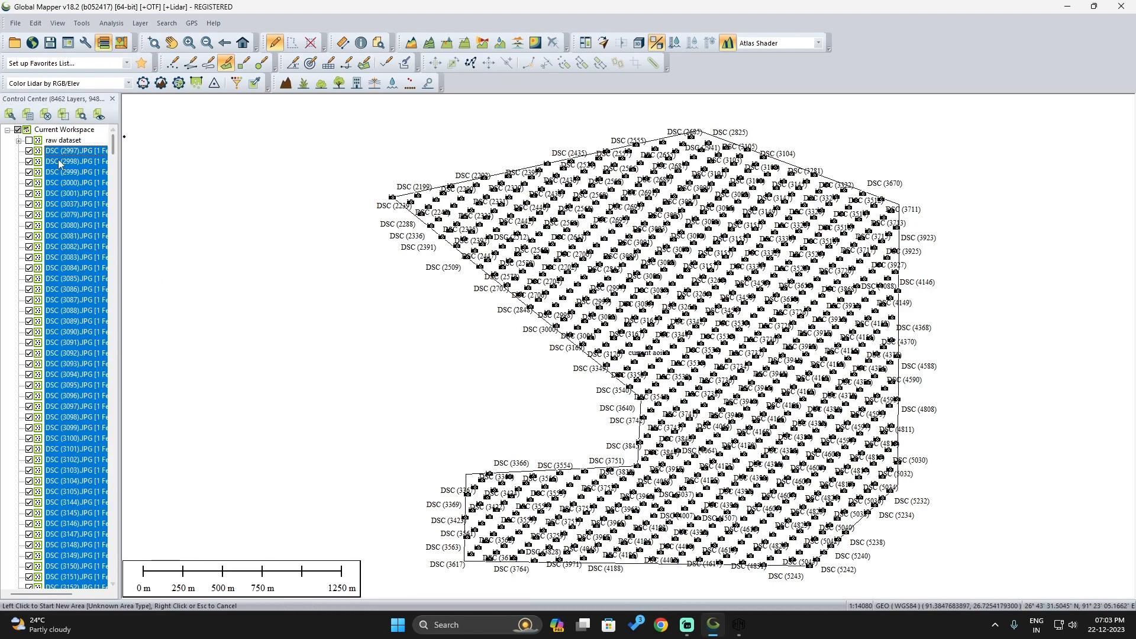
pyautogui.rightClick(58, 161)
pyautogui.click(136, 248)
pyautogui.write('0 buffer')
pyautogui.click(539, 346)
pyautogui.click(57, 152)
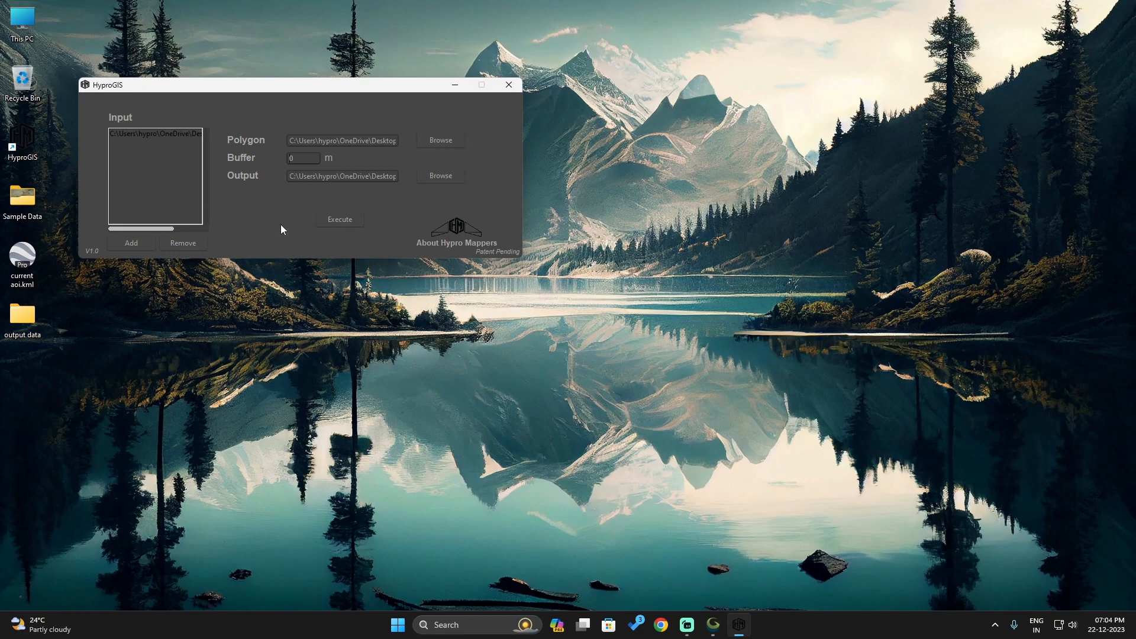
# In HyproGIS, set the buffer to 200 m and choose a new Desktop folder named "200 buffer" as the output location
pyautogui.write('200')
pyautogui.click(435, 176)
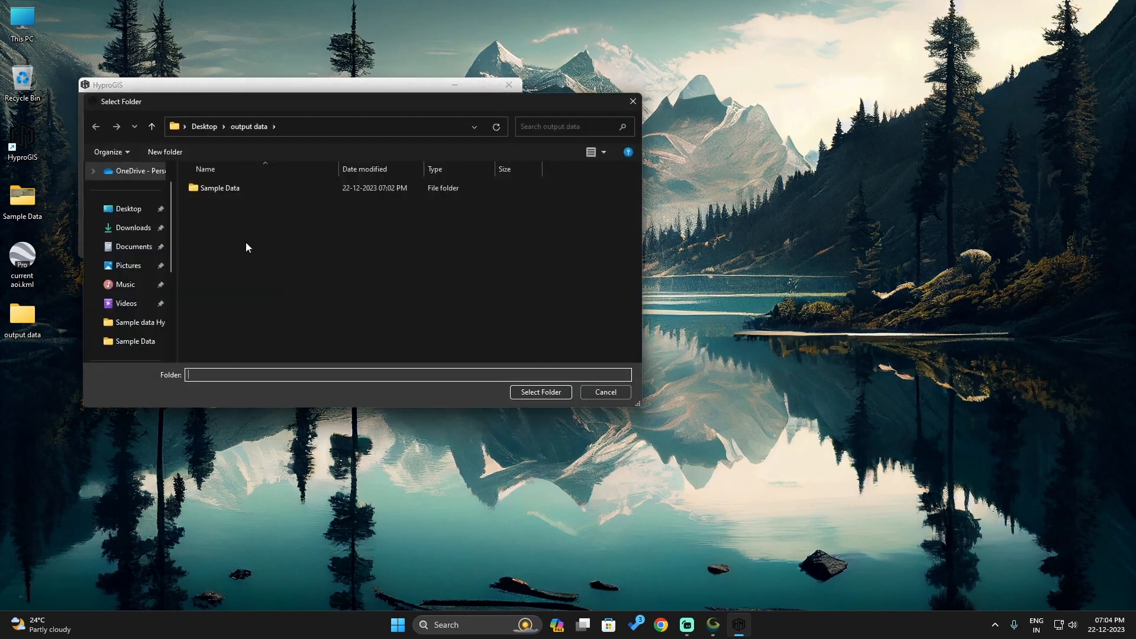
pyautogui.click(165, 152)
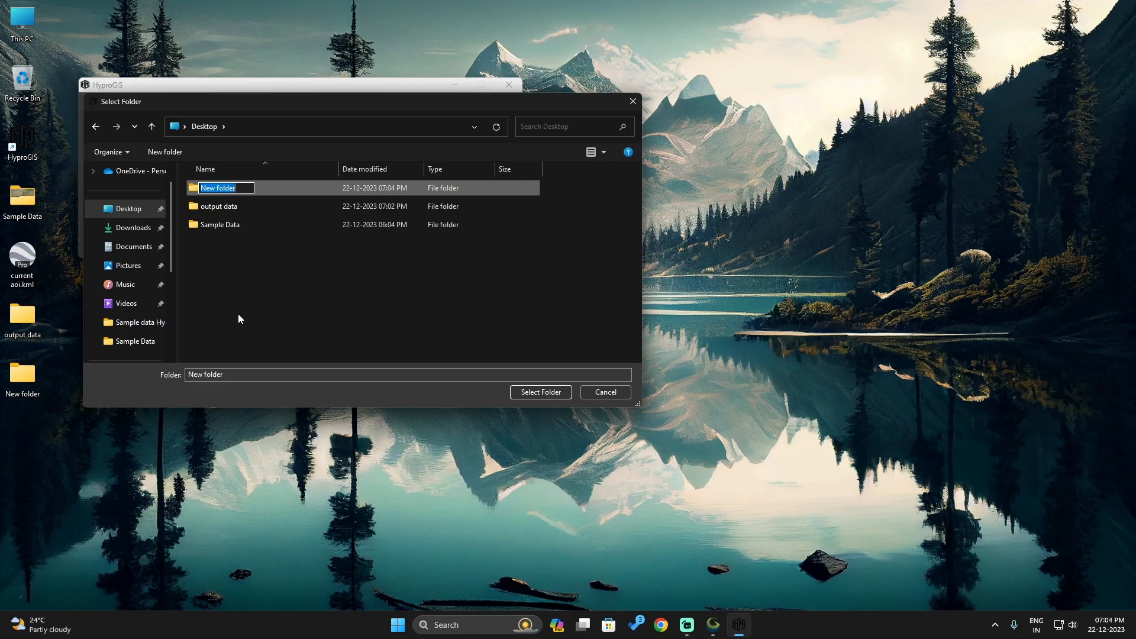
pyautogui.write('o')
pyautogui.press('BackSpace')
pyautogui.write('200 buffer')
pyautogui.press('Return')
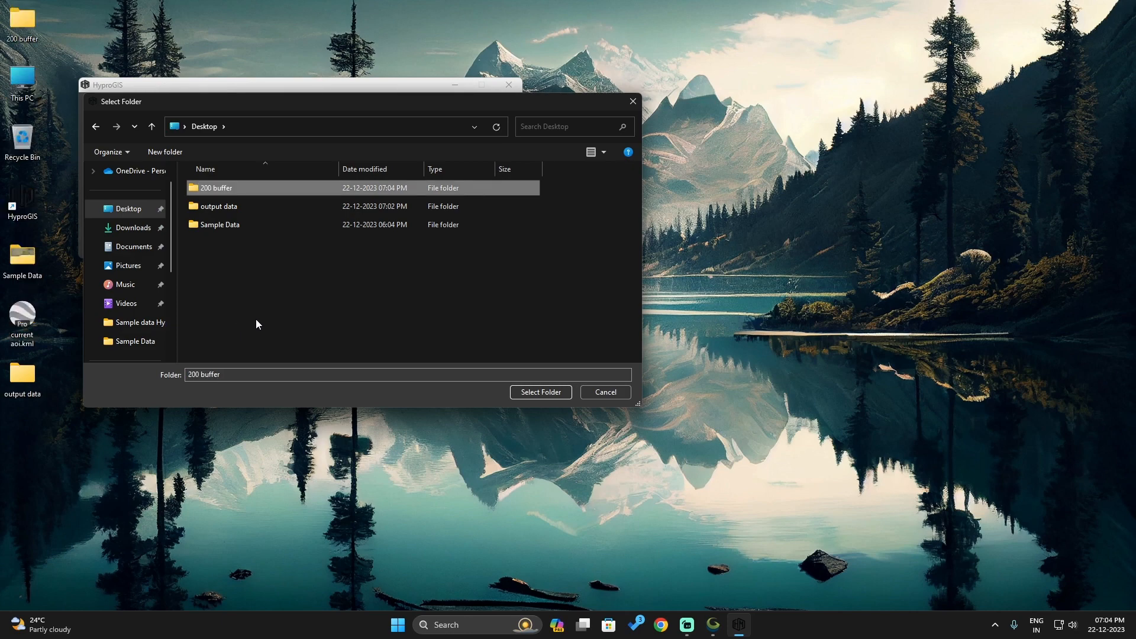
pyautogui.click(527, 394)
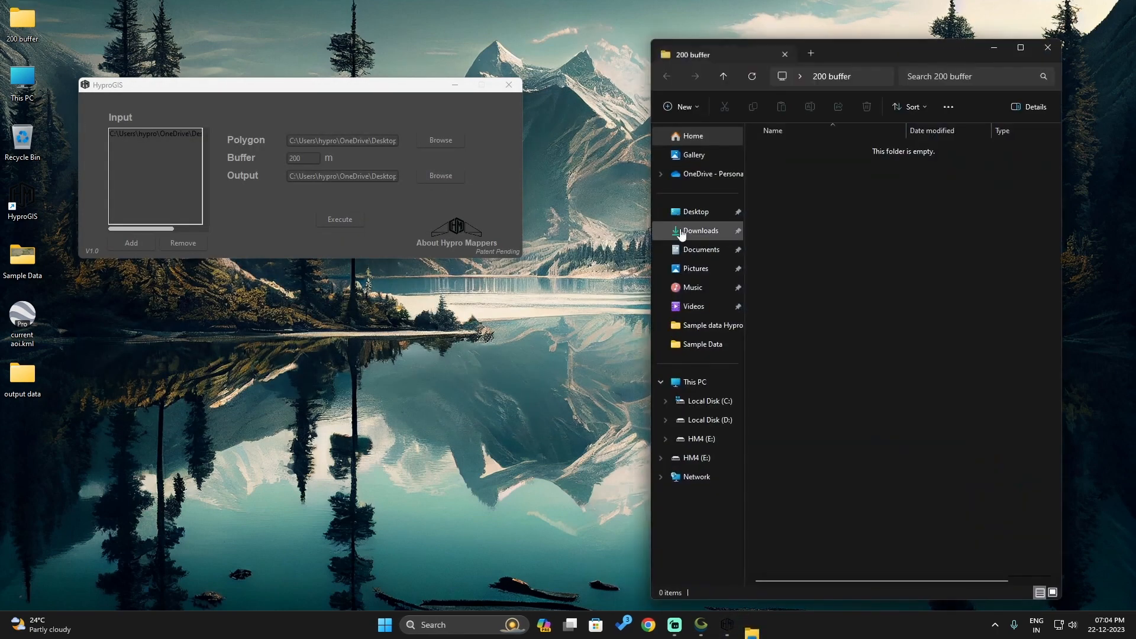
# Move the 200 buffer folder below output data on the desktop and execute the processing with the 200 m buffer
pyautogui.moveTo(19, 24); pyautogui.dragTo(31, 445)
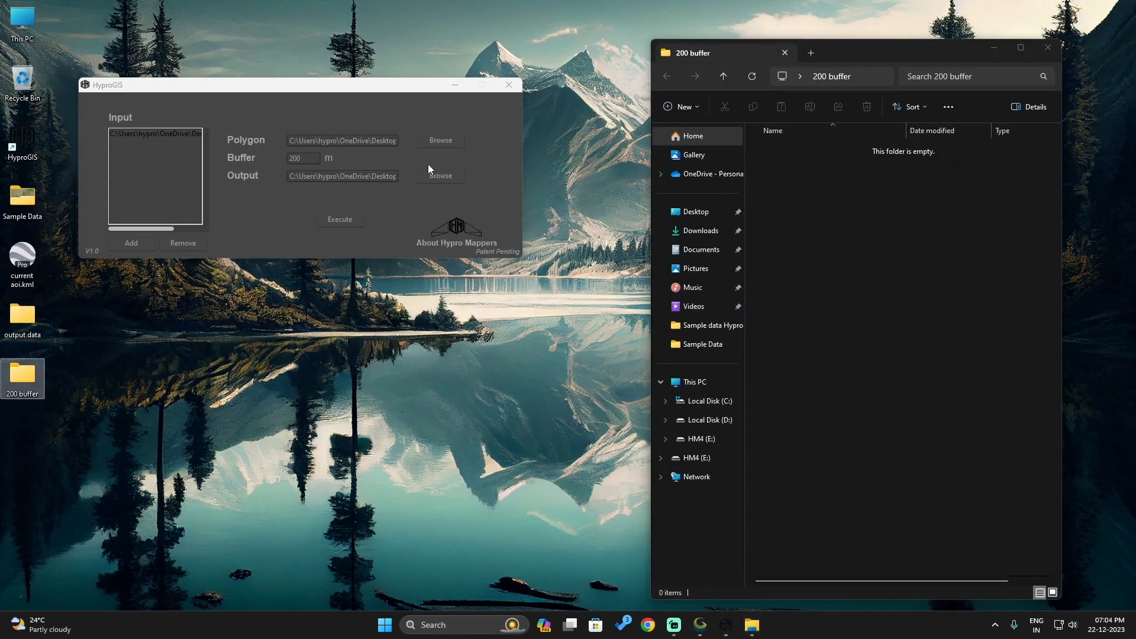
pyautogui.click(857, 54)
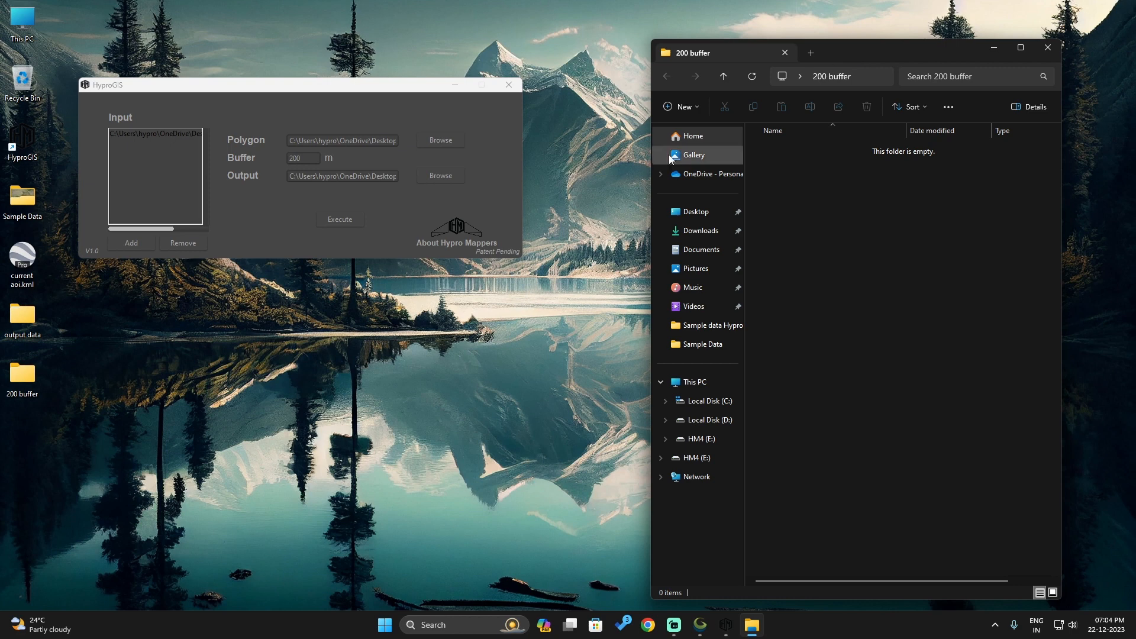
pyautogui.click(353, 200)
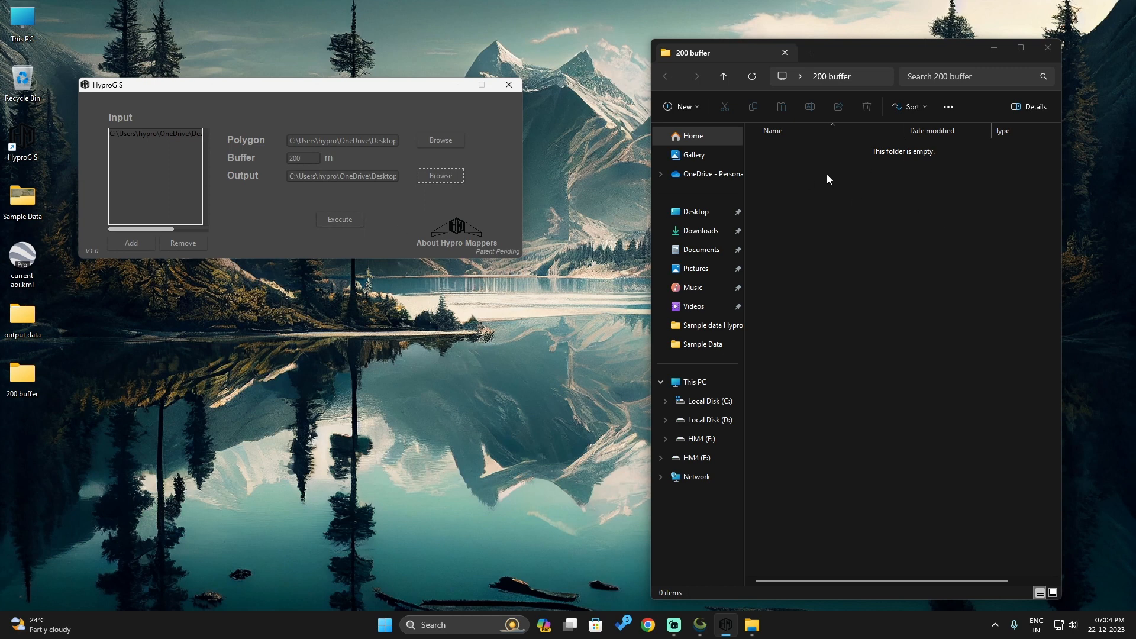
pyautogui.click(341, 220)
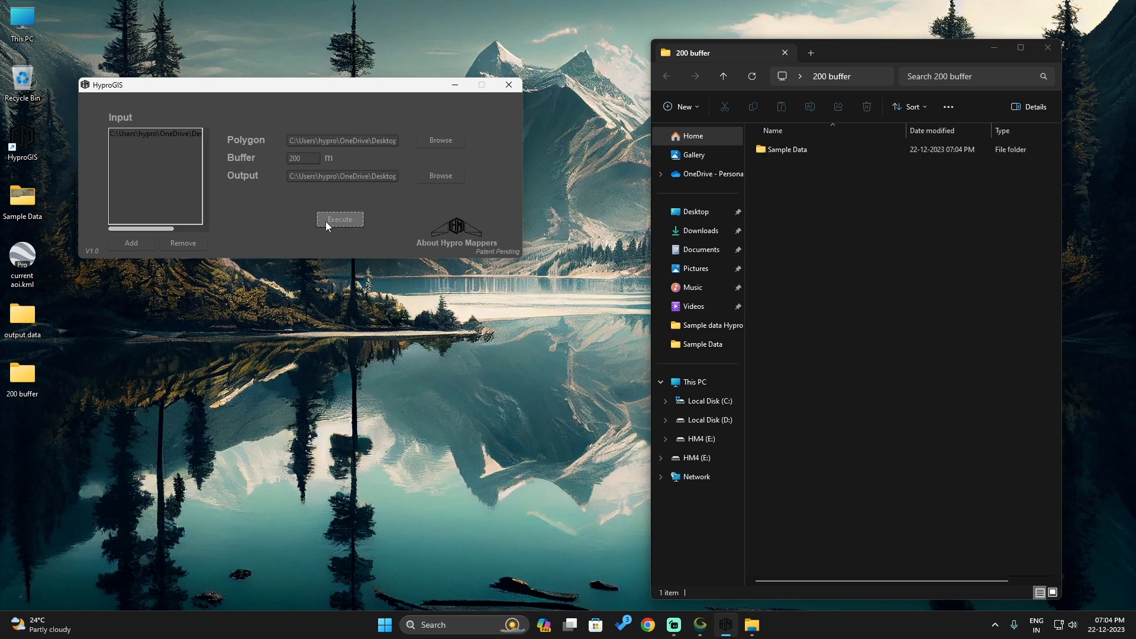
# Examine the images written to the Sample Data folder inside 200 buffer and dismiss the process completion notice
pyautogui.doubleClick(760, 144)
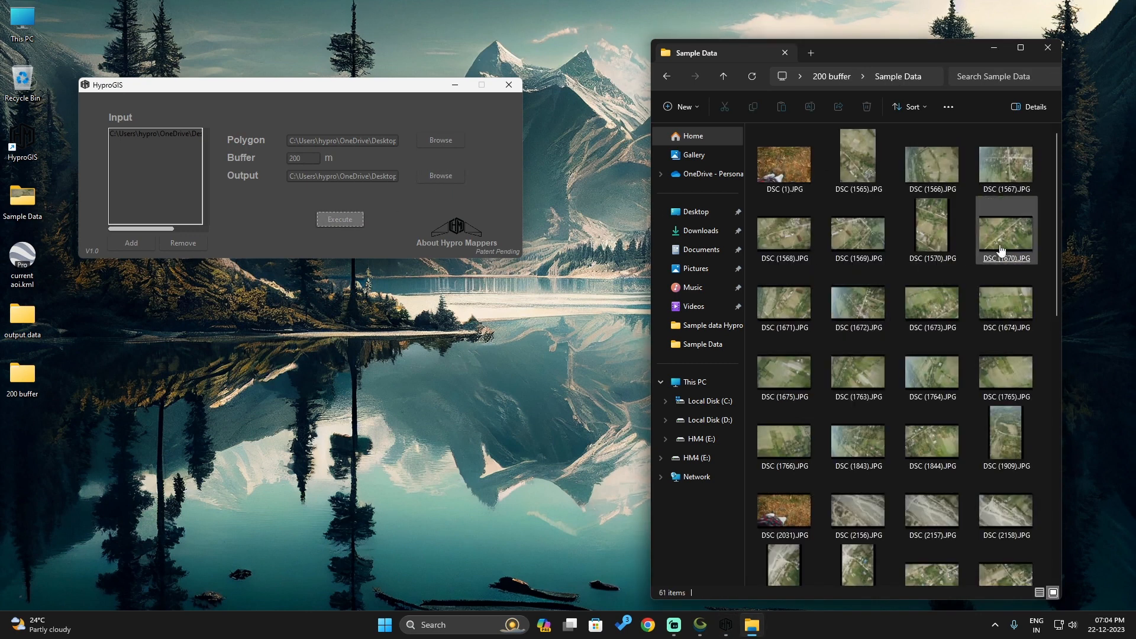
pyautogui.click(723, 77)
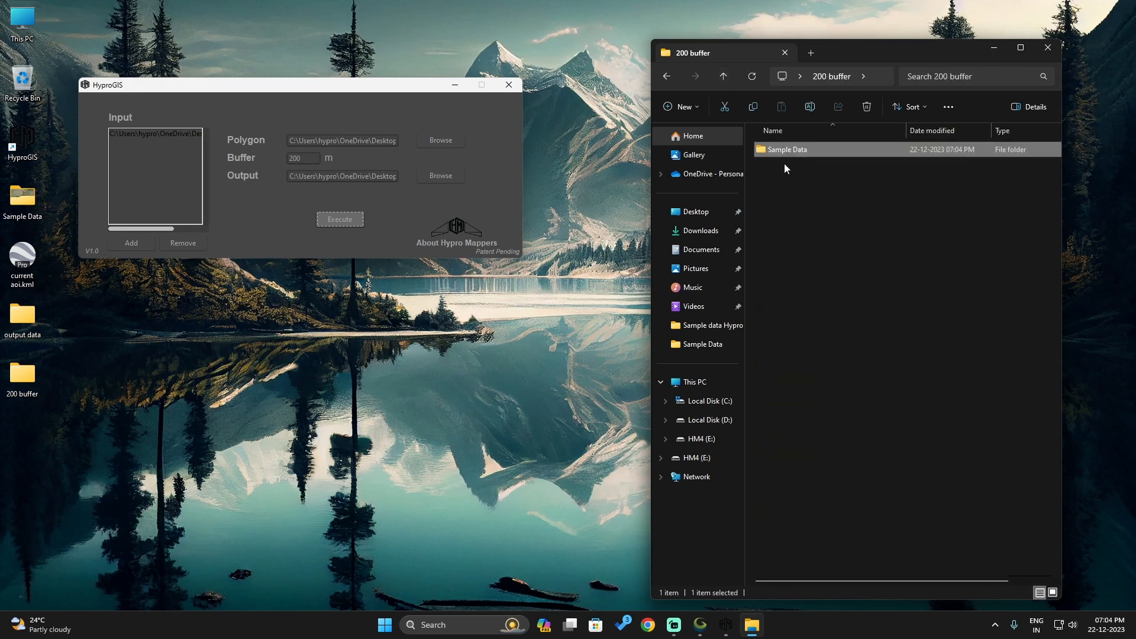
pyautogui.doubleClick(790, 152)
pyautogui.click(875, 370)
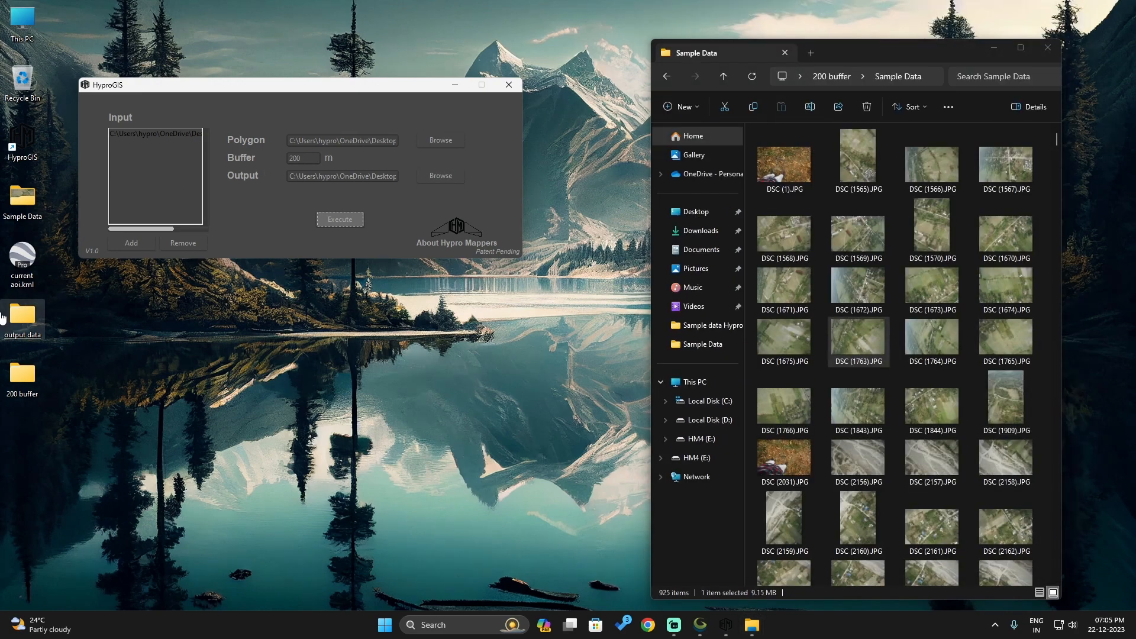
pyautogui.click(880, 246)
pyautogui.click(1046, 217)
pyautogui.scroll(-10, 1006, 248)
pyautogui.click(868, 277)
pyautogui.scroll(15, 972, 276)
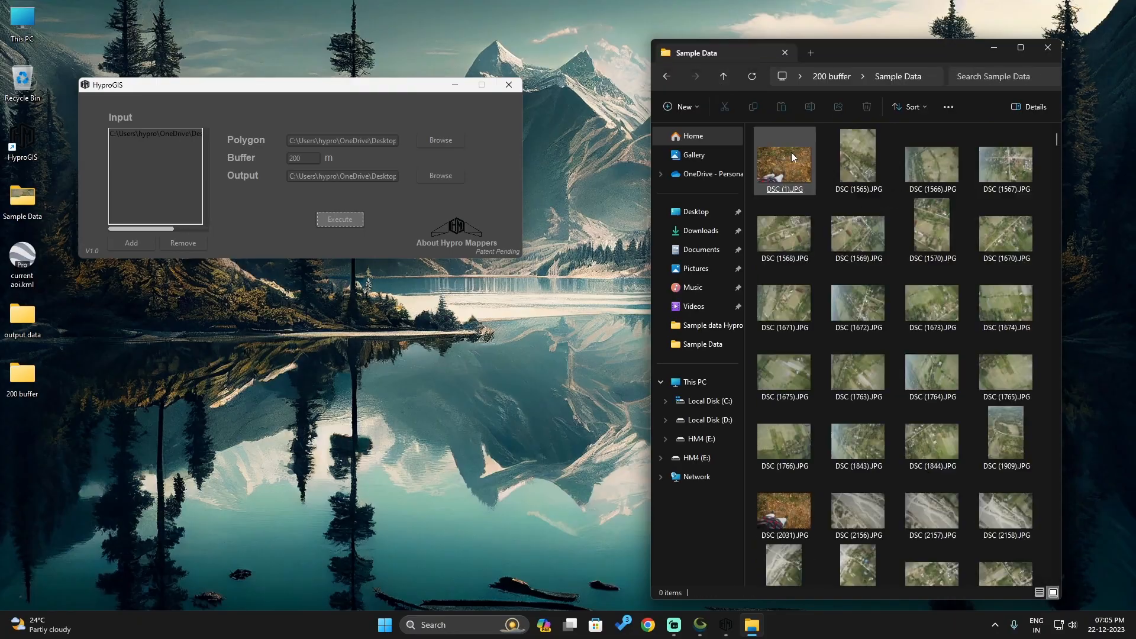
pyautogui.scroll(-20, 858, 276)
pyautogui.doubleClick(858, 275)
pyautogui.click(1123, 8)
pyautogui.click(1042, 499)
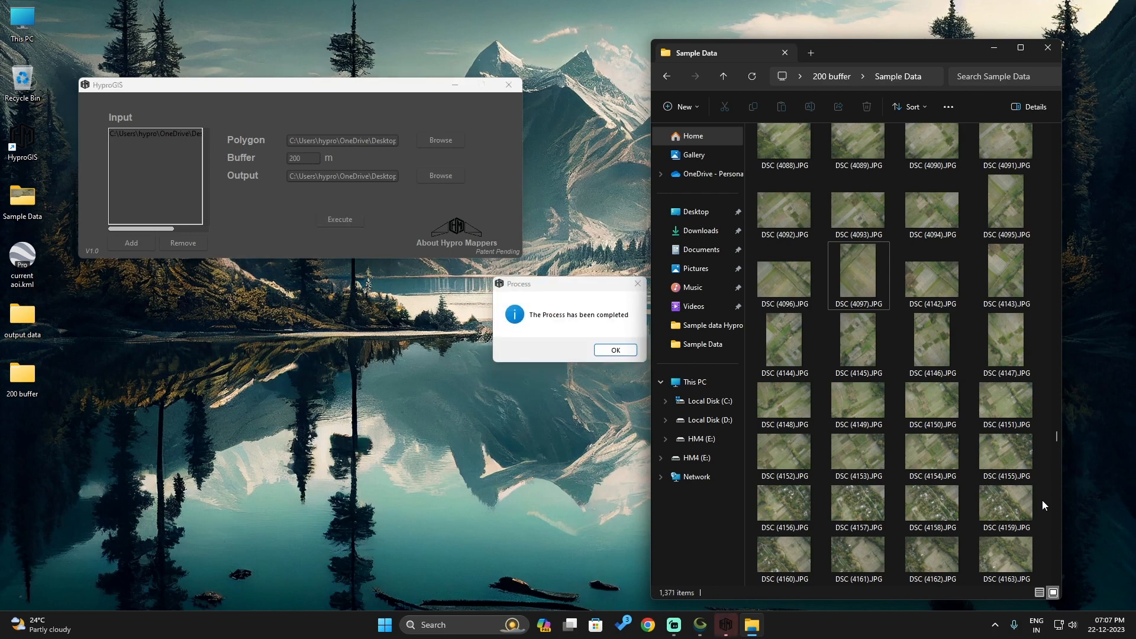
pyautogui.click(539, 290)
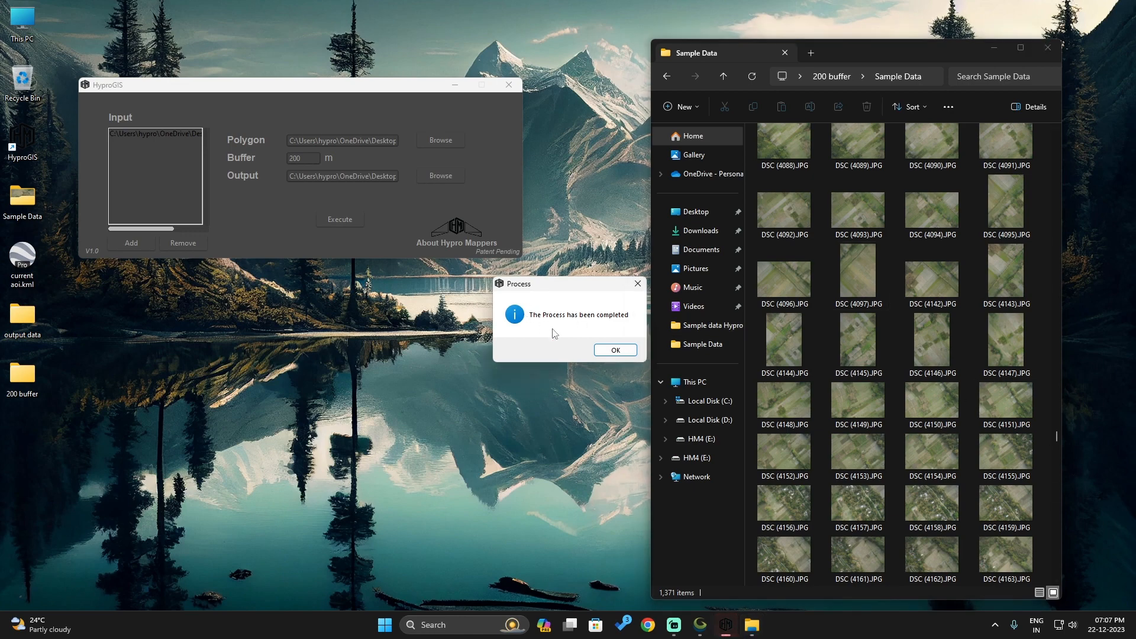
pyautogui.click(615, 350)
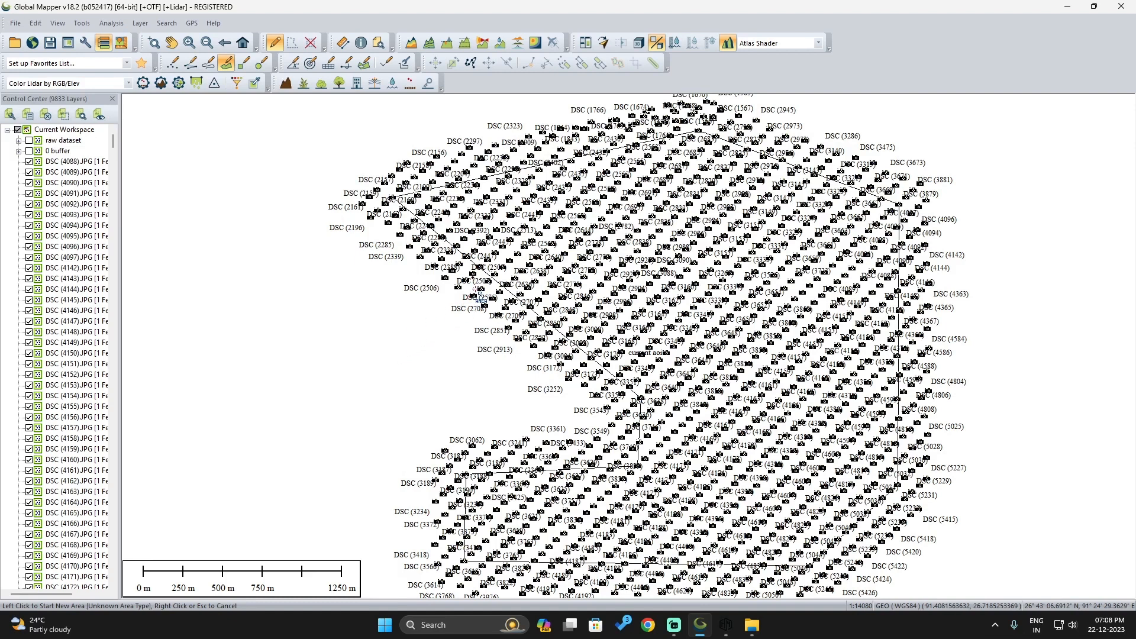
# Examine how far the 200 m buffer image positions extend beyond the current aoi boundary on its southern, western and northern sides
pyautogui.scroll(2, 477, 296)
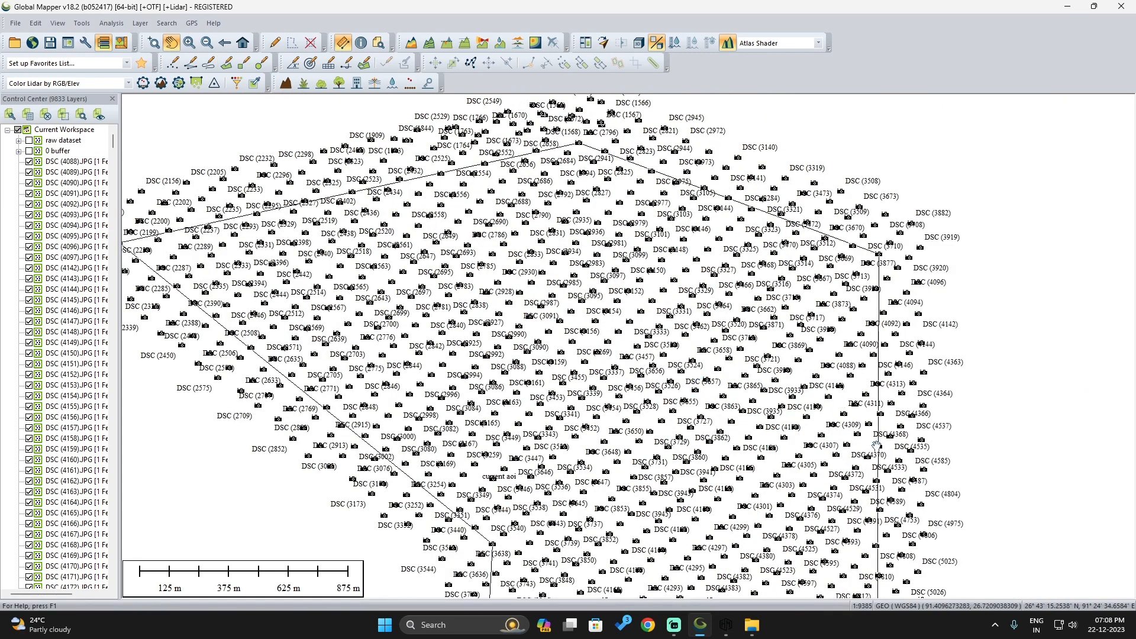
pyautogui.moveTo(888, 504); pyautogui.dragTo(729, 387)
pyautogui.moveTo(796, 540); pyautogui.dragTo(817, 389)
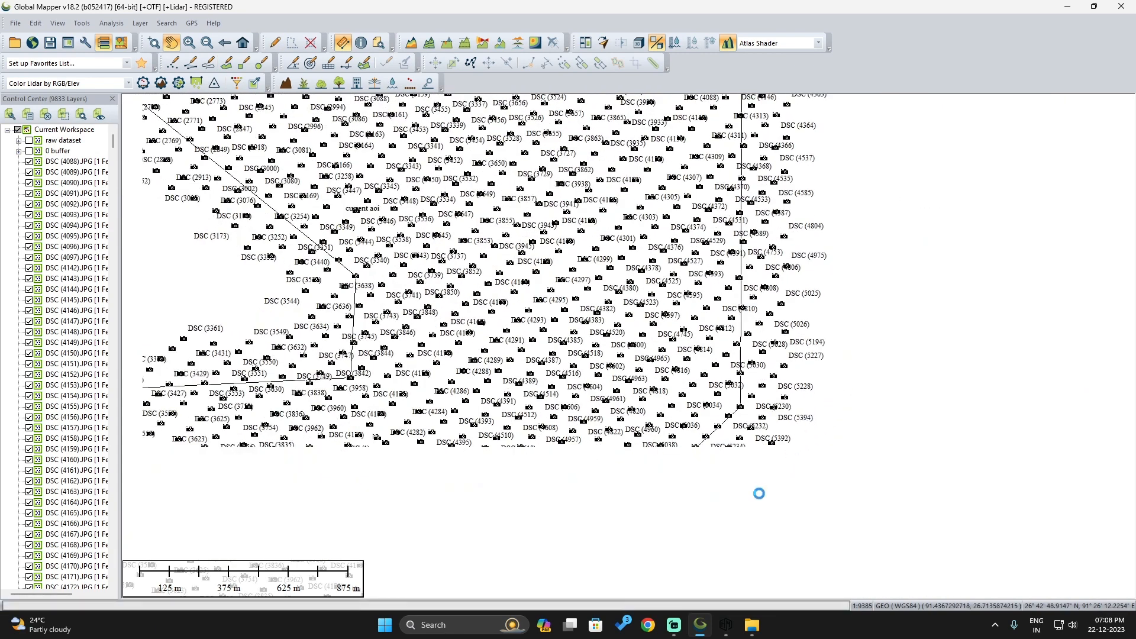
pyautogui.moveTo(671, 544); pyautogui.dragTo(794, 440)
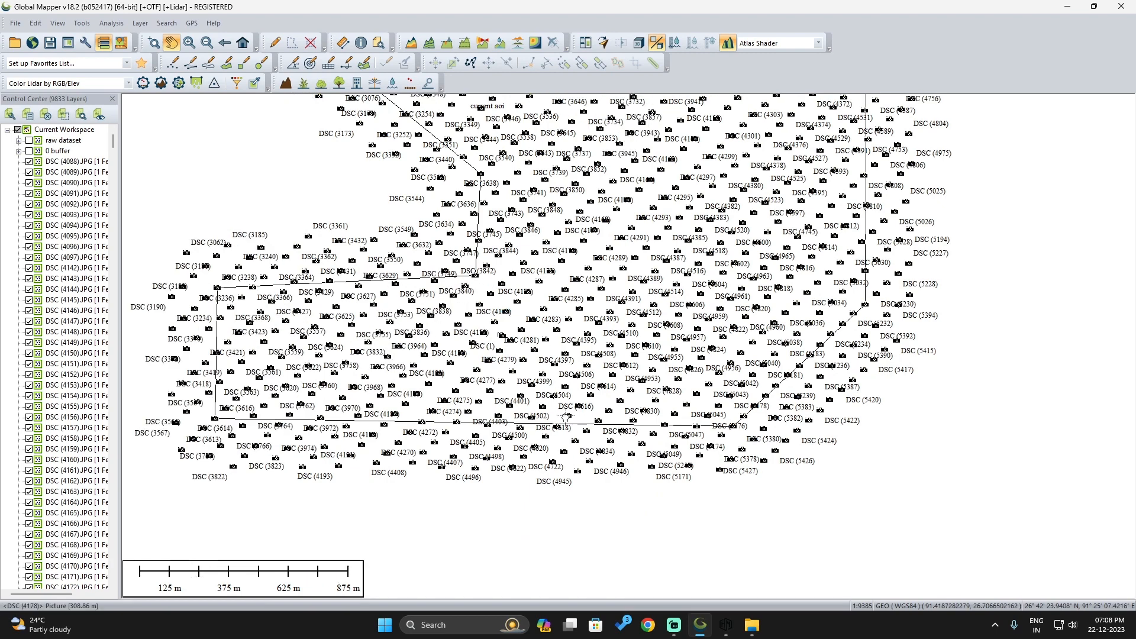
pyautogui.moveTo(502, 317); pyautogui.dragTo(574, 473)
pyautogui.moveTo(359, 383); pyautogui.dragTo(433, 513)
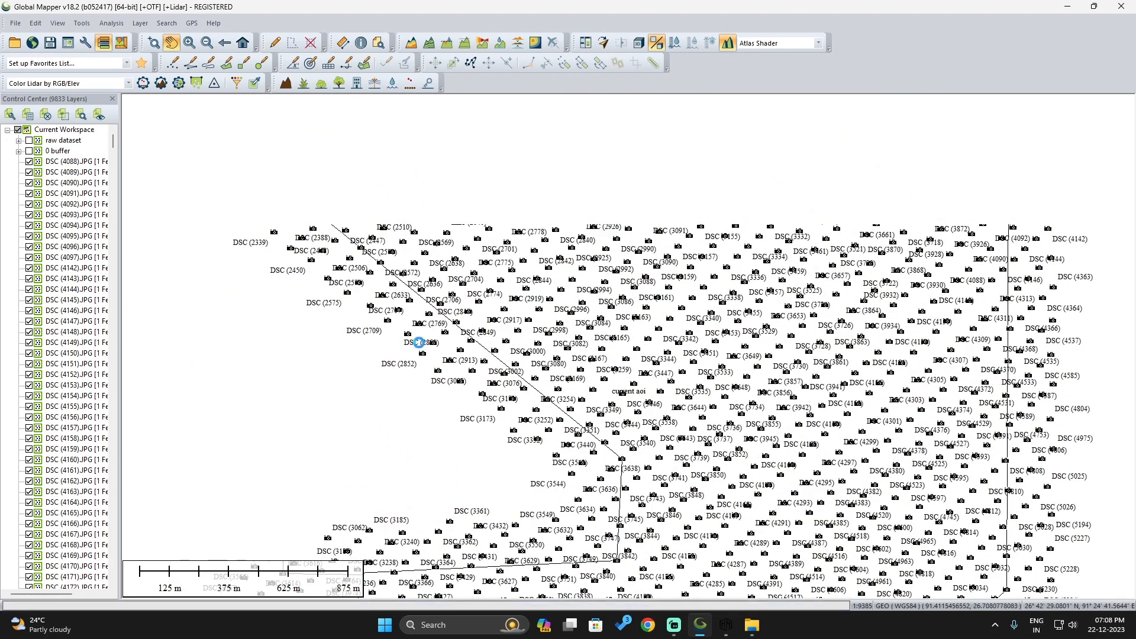
pyautogui.moveTo(617, 320); pyautogui.dragTo(614, 449)
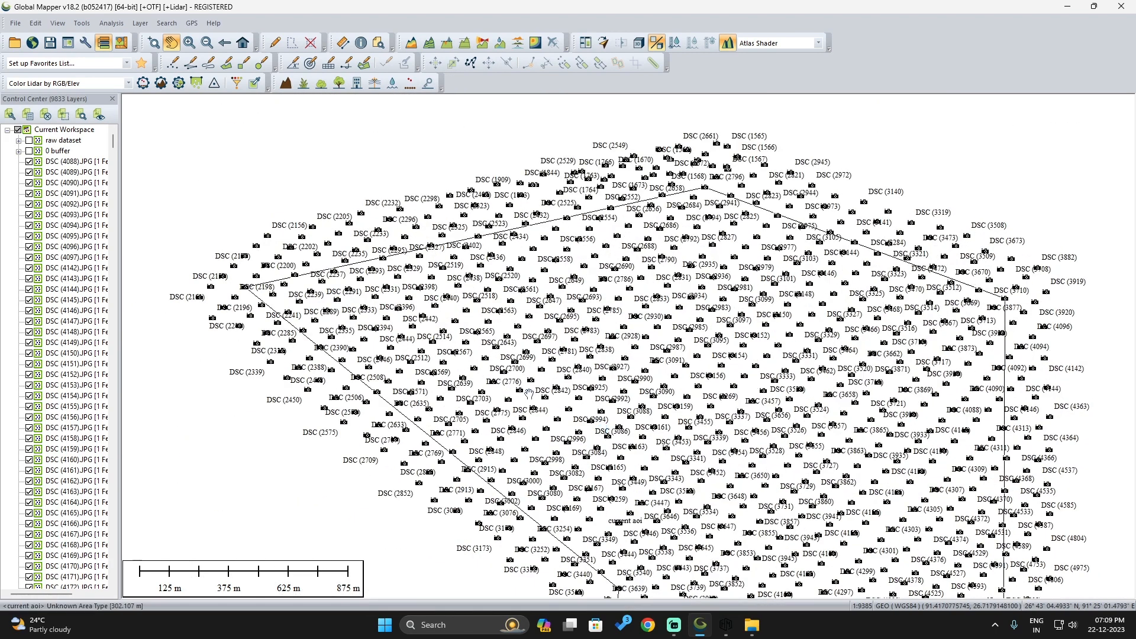
# Switch to HyproGIS, minimize Global Mapper, close the Sample Data folder window and move the HyproGIS window to the middle of the desktop
pyautogui.click(726, 625)
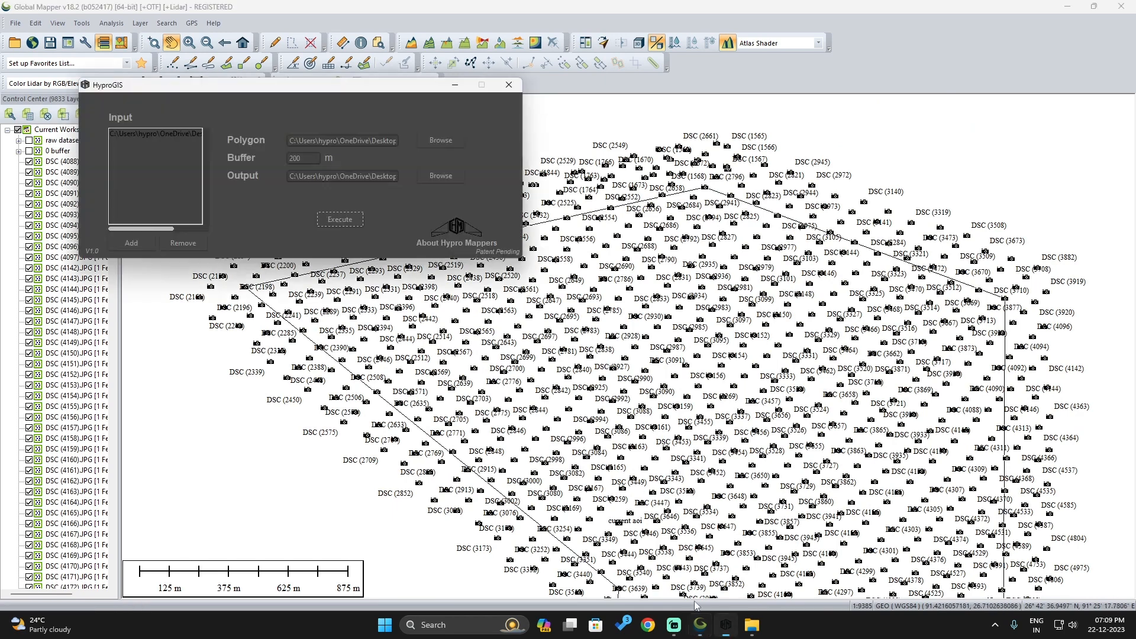
pyautogui.click(1067, 6)
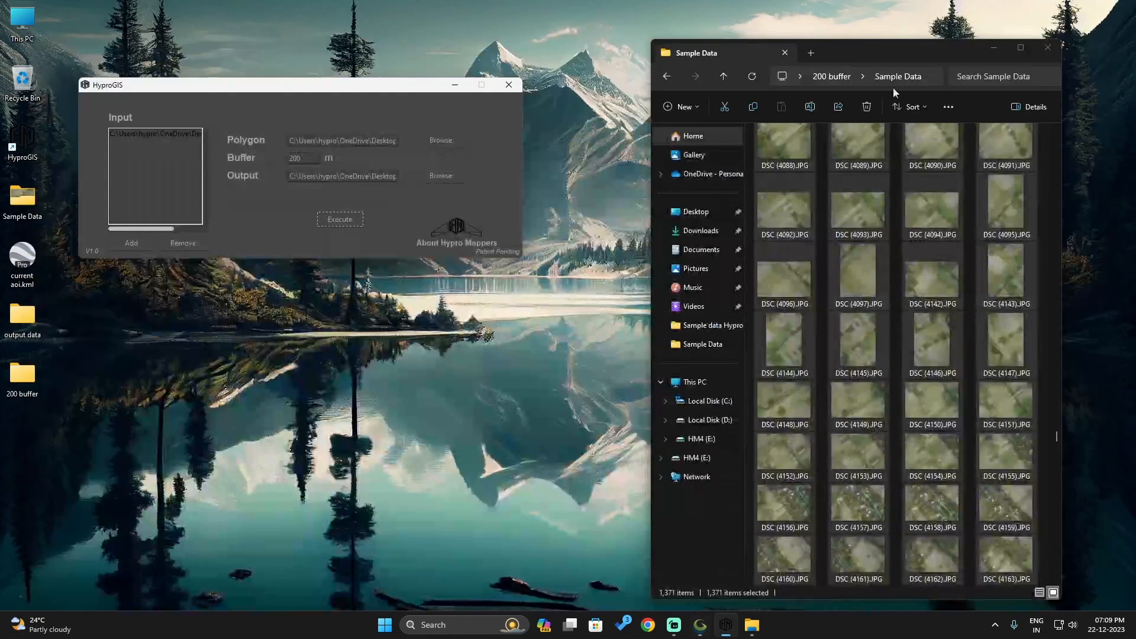
pyautogui.click(1048, 48)
pyautogui.moveTo(265, 87); pyautogui.dragTo(470, 236)
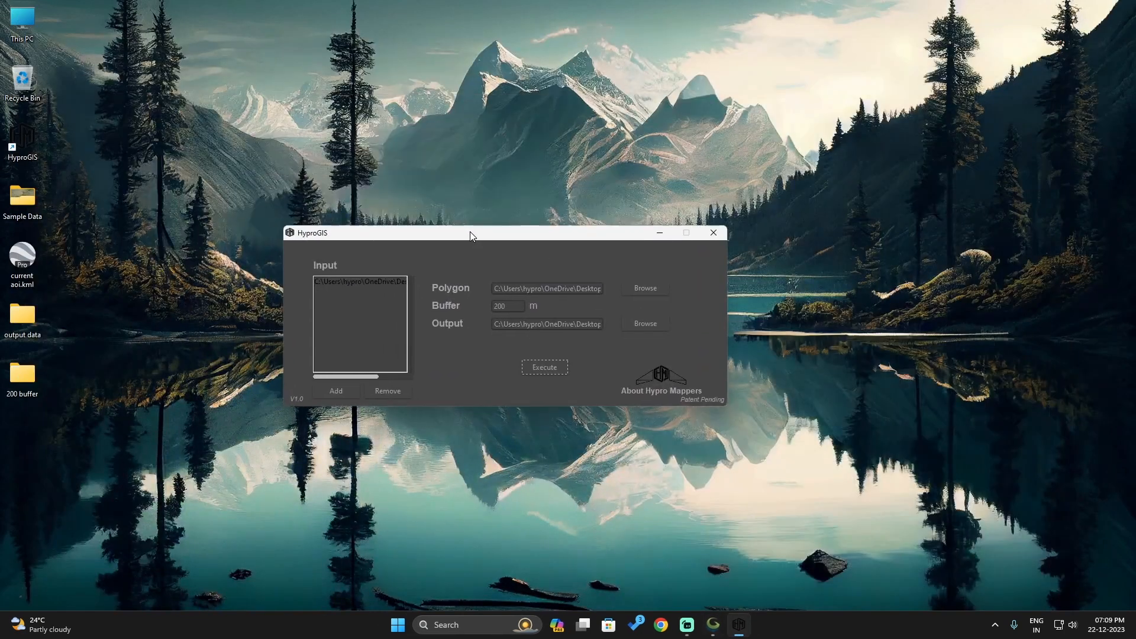